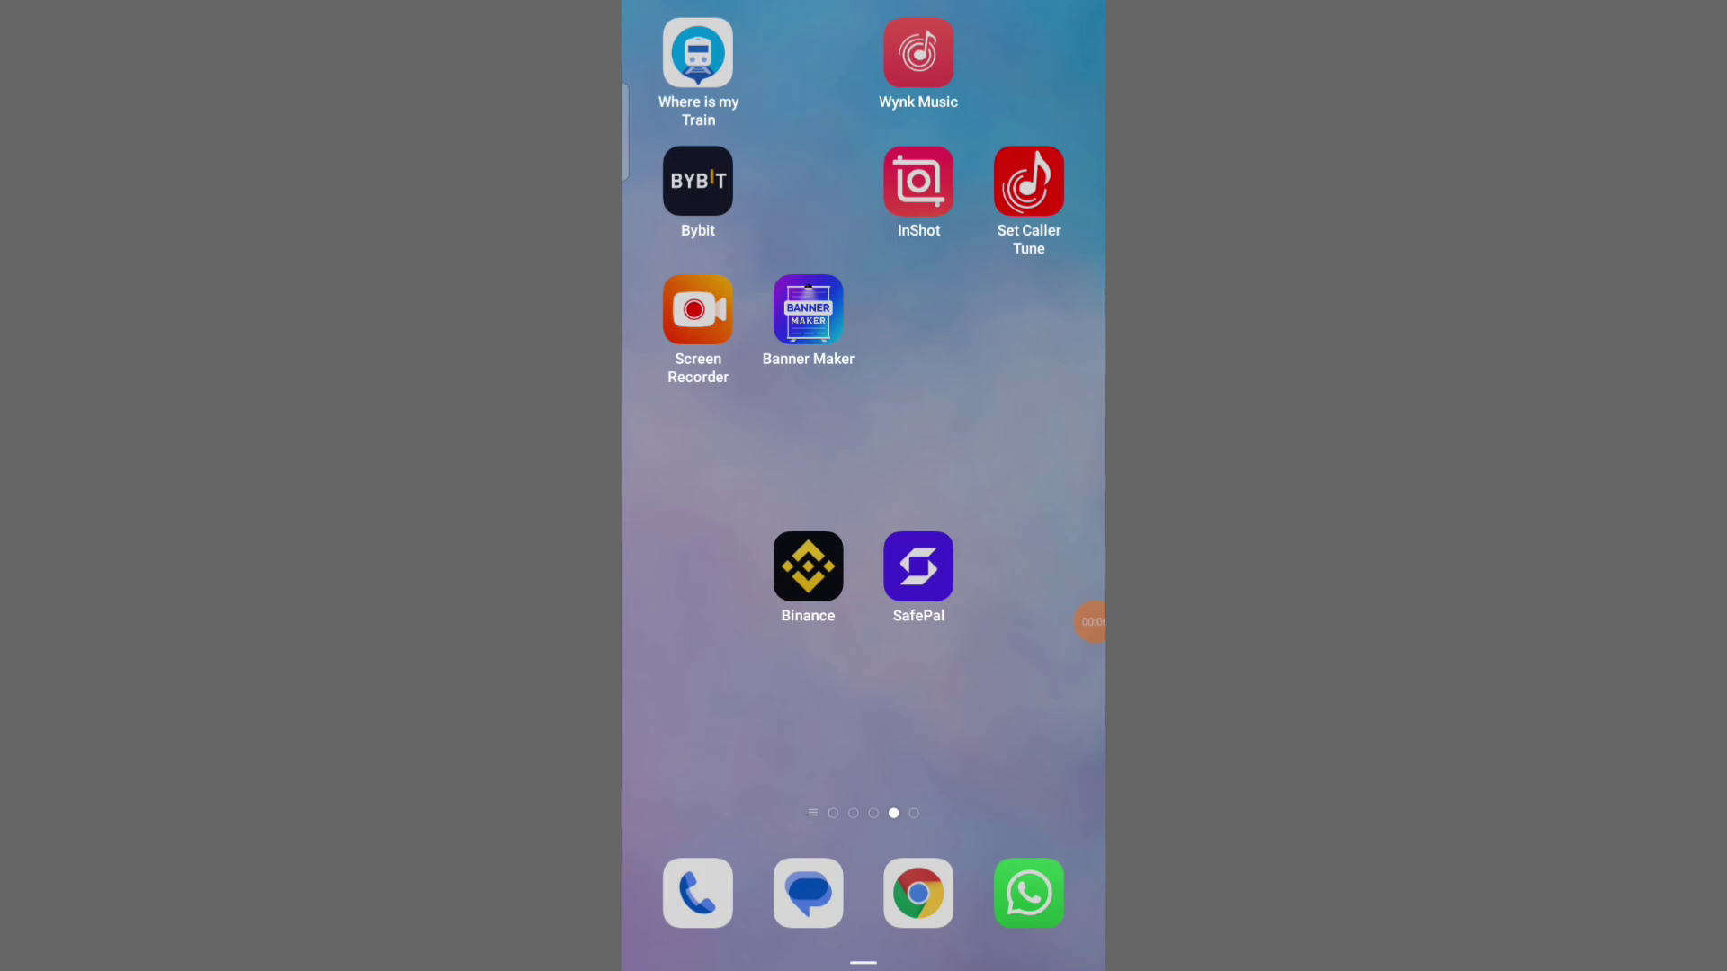
Launch the Binance app, which opens on its market home page.
left_click(1091, 621)
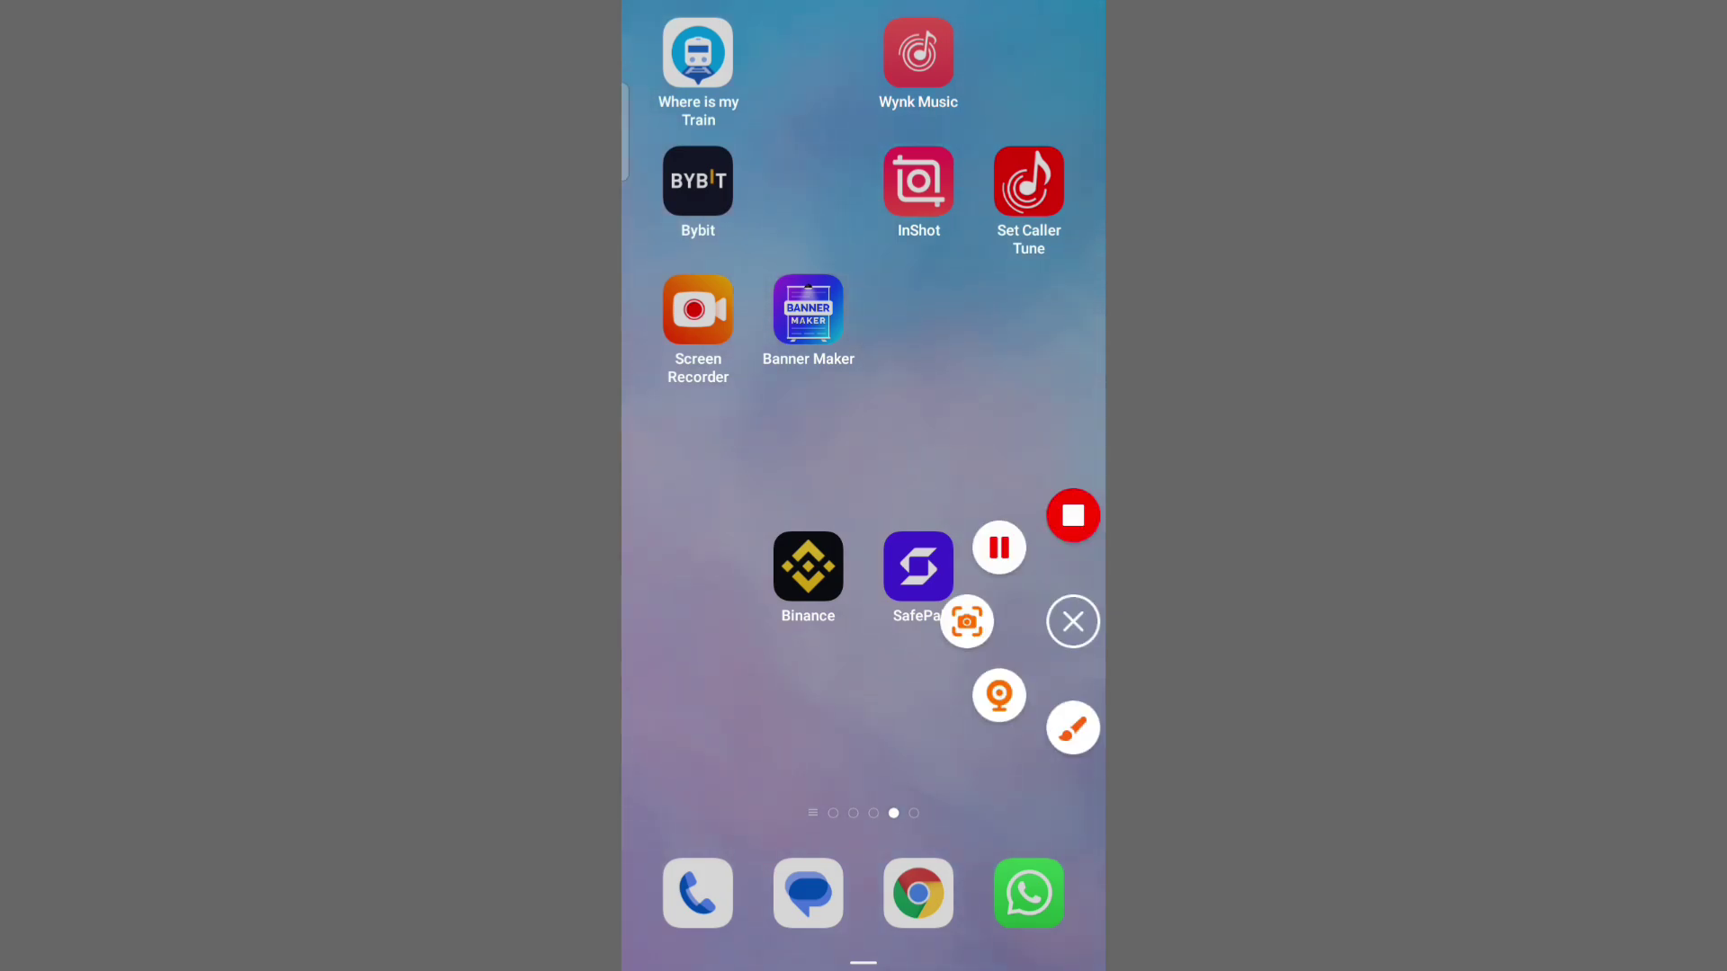
left_click(1071, 725)
mouse_move(703, 563)
left_mouse_down()
mouse_move(880, 553)
mouse_move(823, 652)
left_mouse_up()
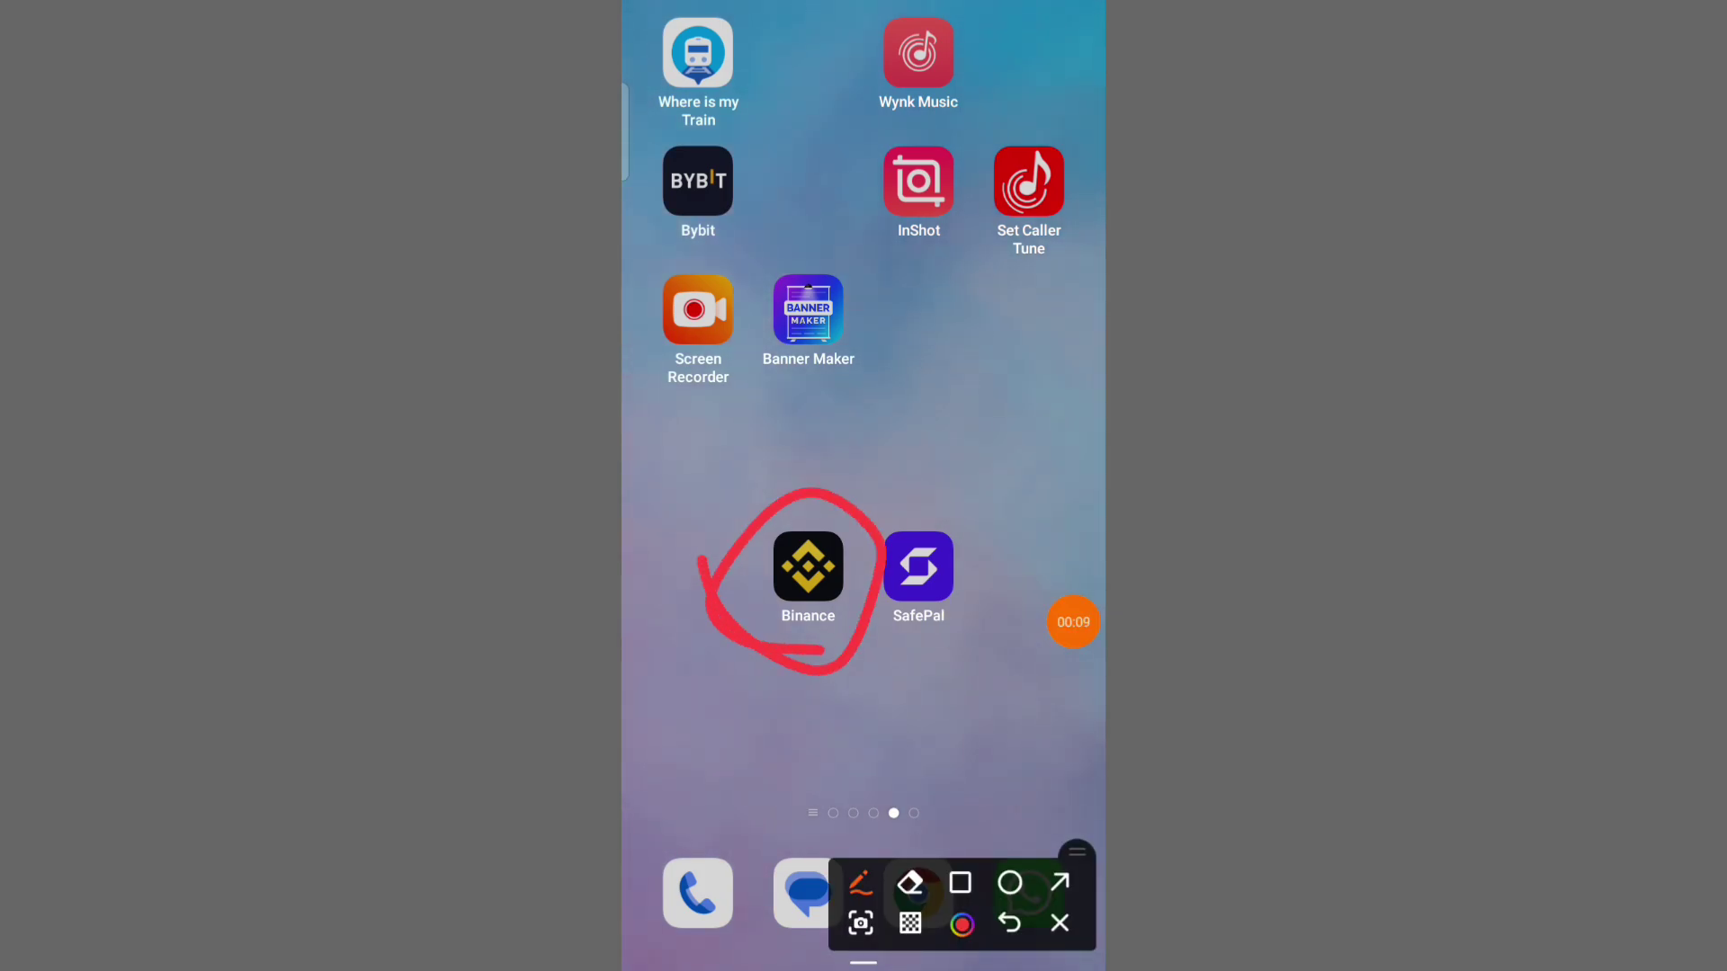
left_click(1072, 622)
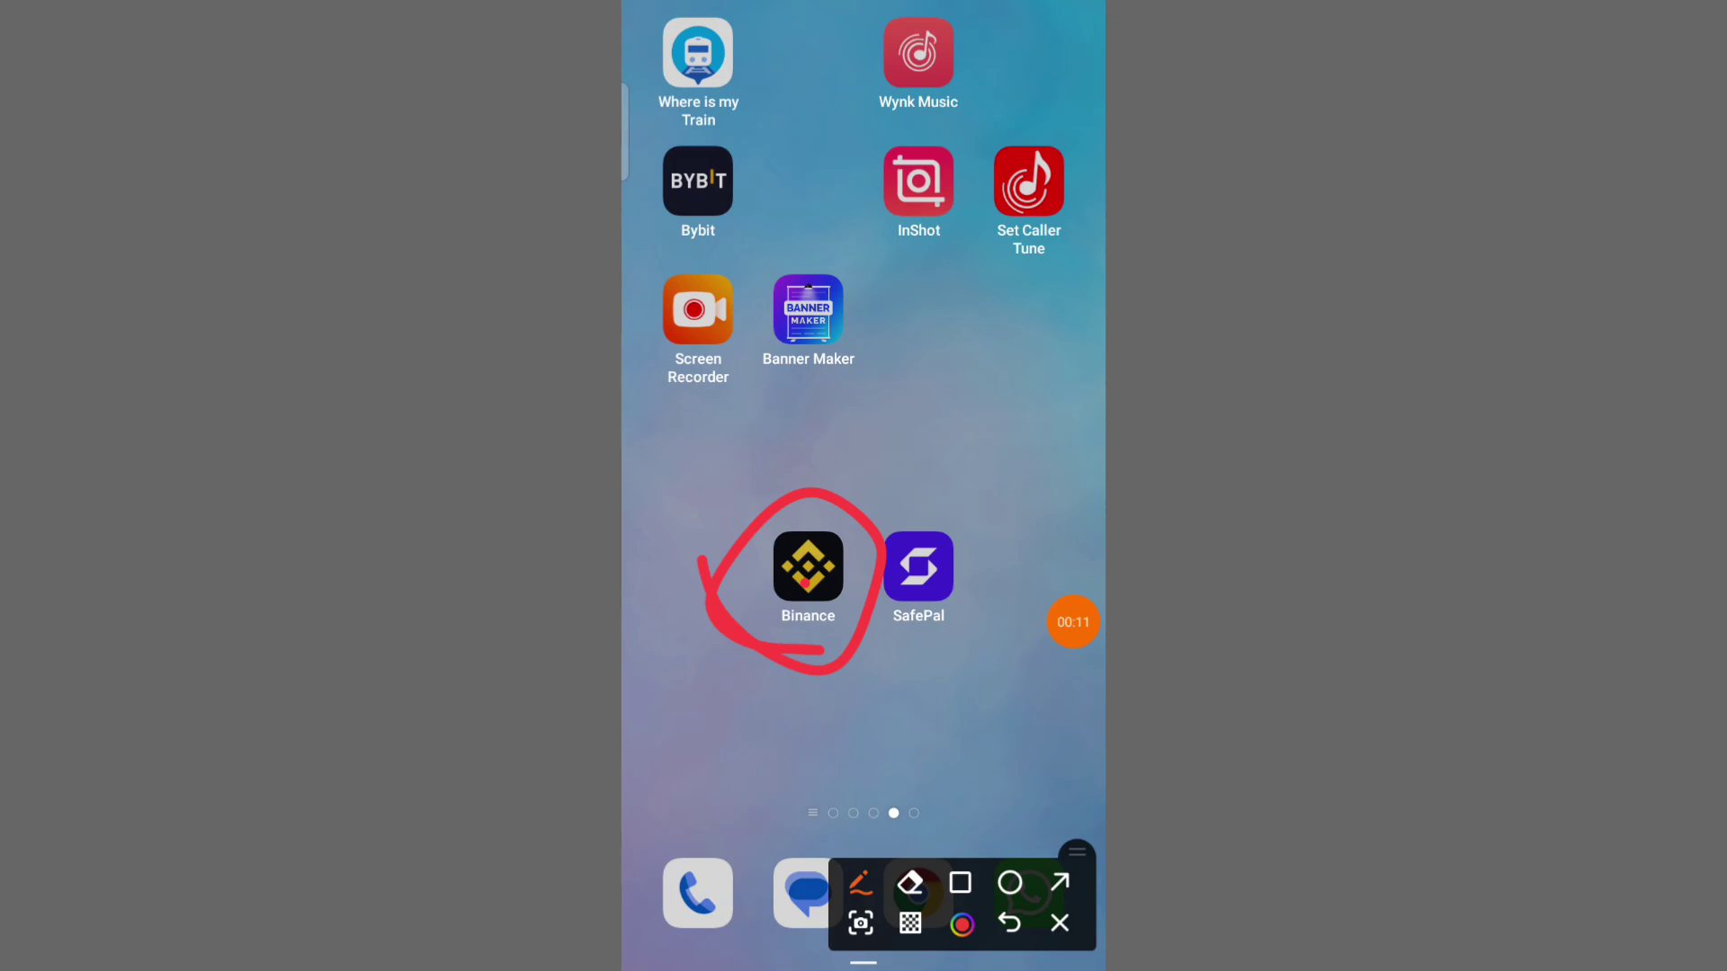
left_click(1072, 622)
left_click(1071, 725)
left_click(808, 567)
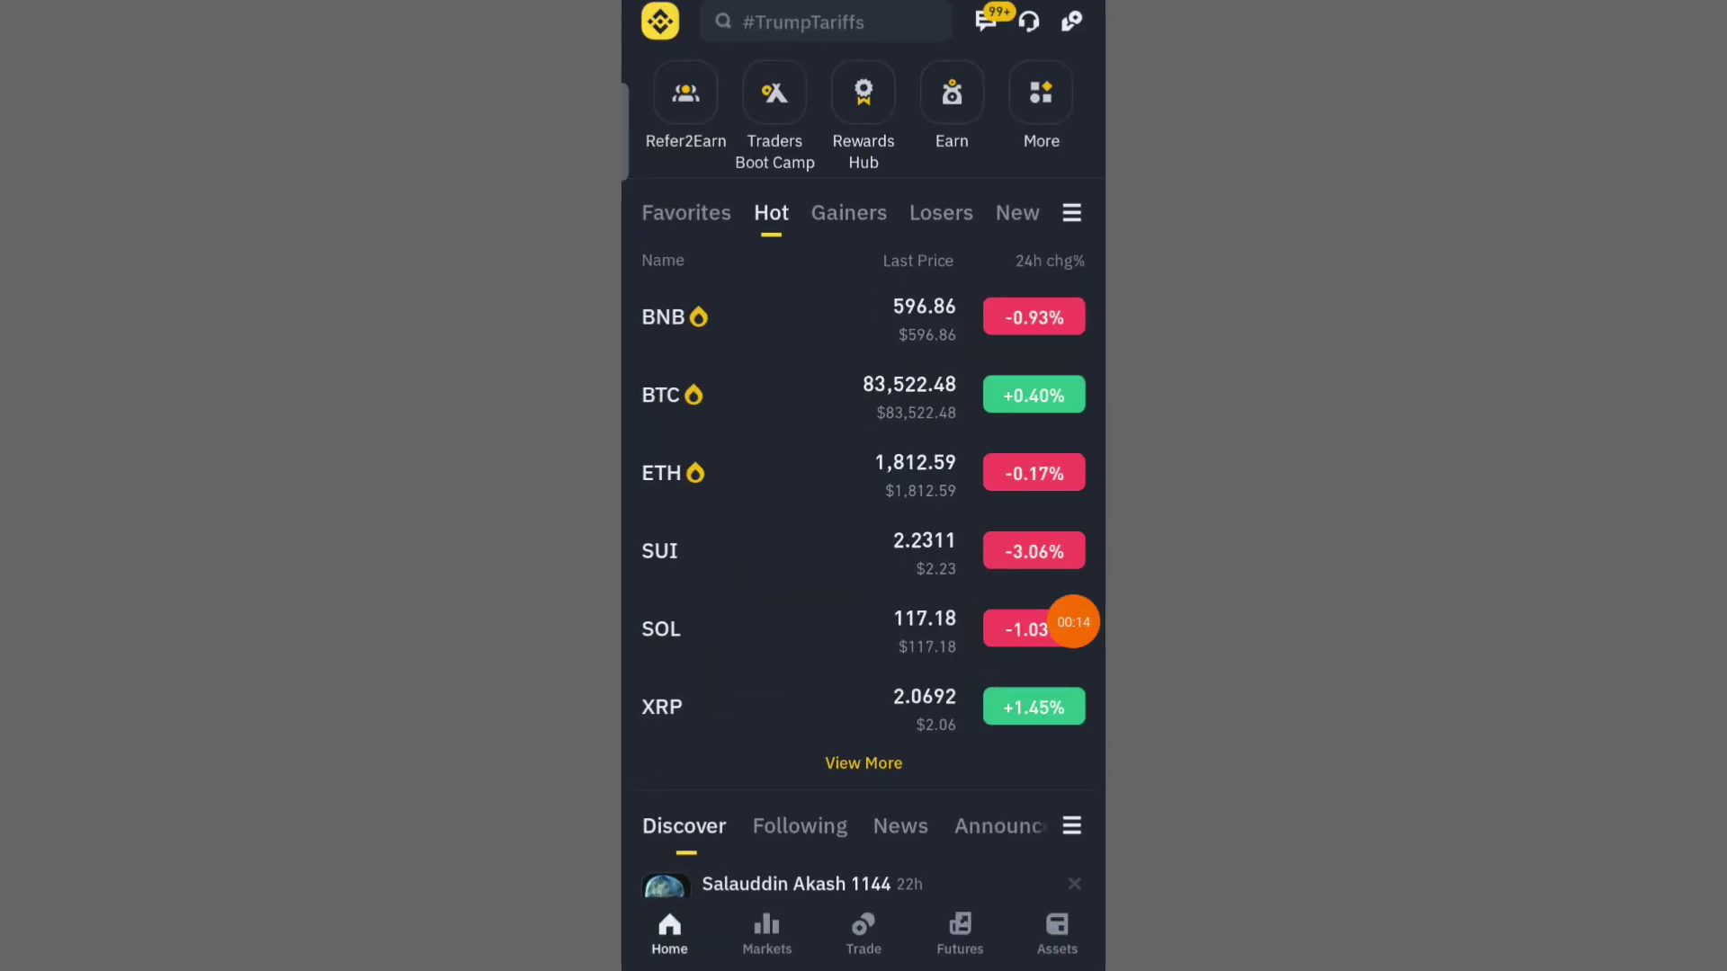
Switch to the Assets tab to show the Crypto holdings list.
left_click(1072, 622)
left_click(1072, 727)
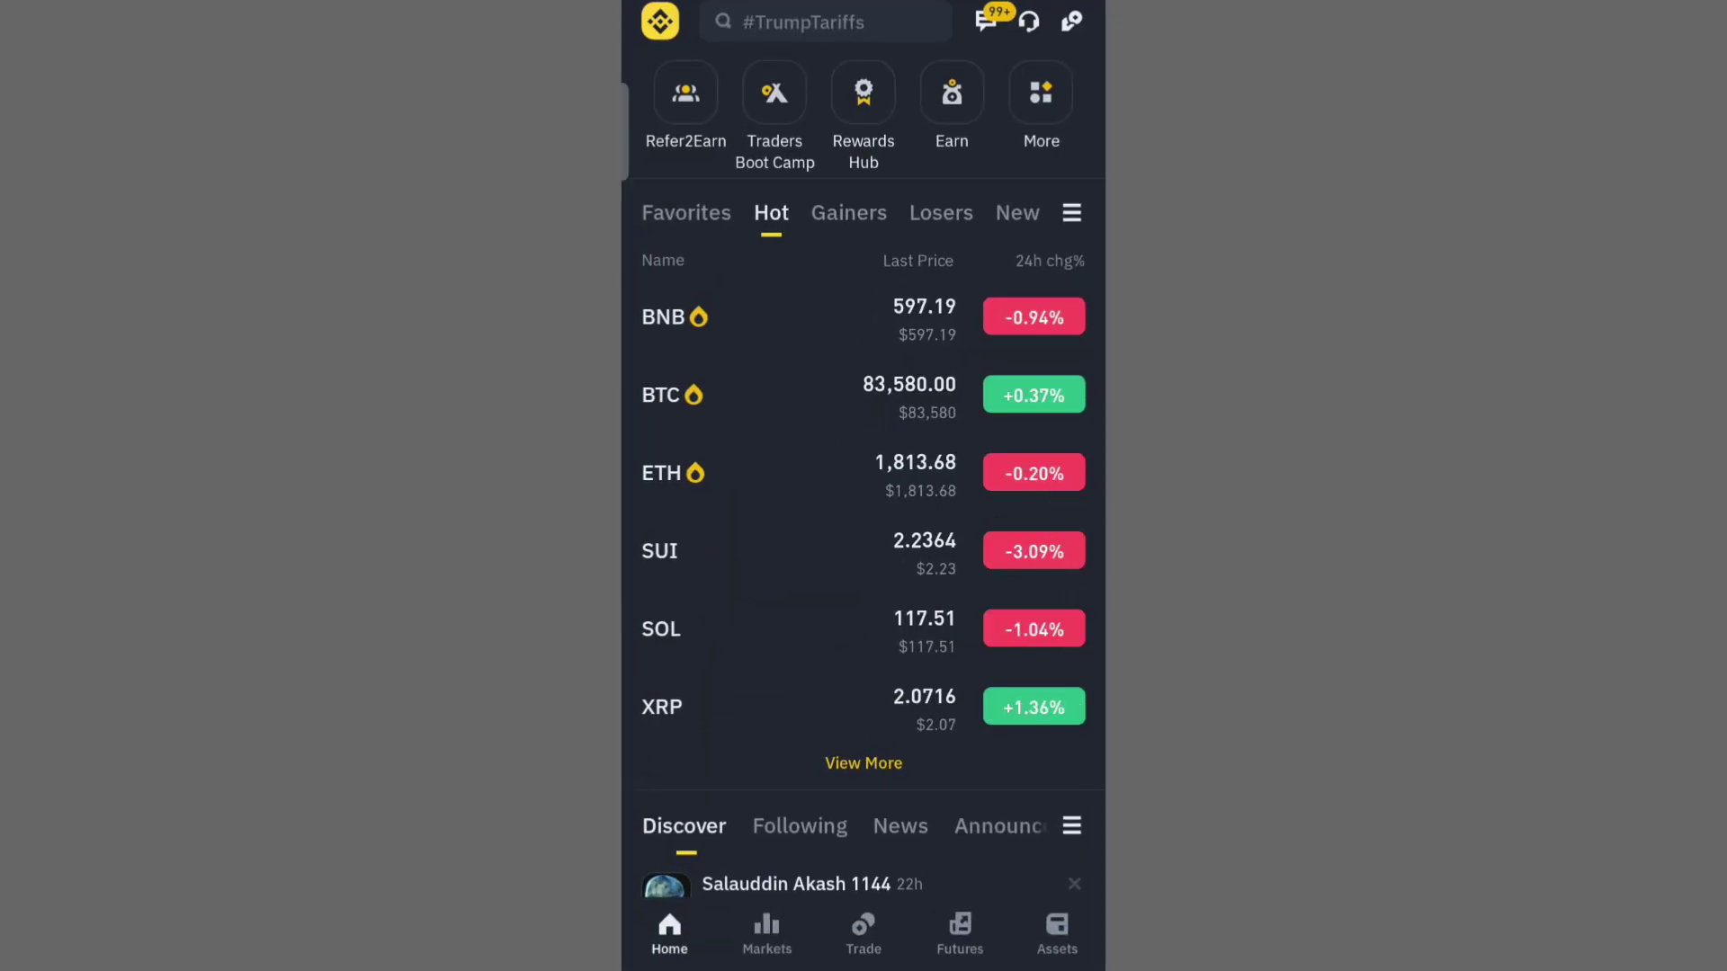
mouse_move(950, 389)
left_mouse_down()
mouse_move(1052, 809)
mouse_move(1055, 890)
left_mouse_up()
left_click(1072, 622)
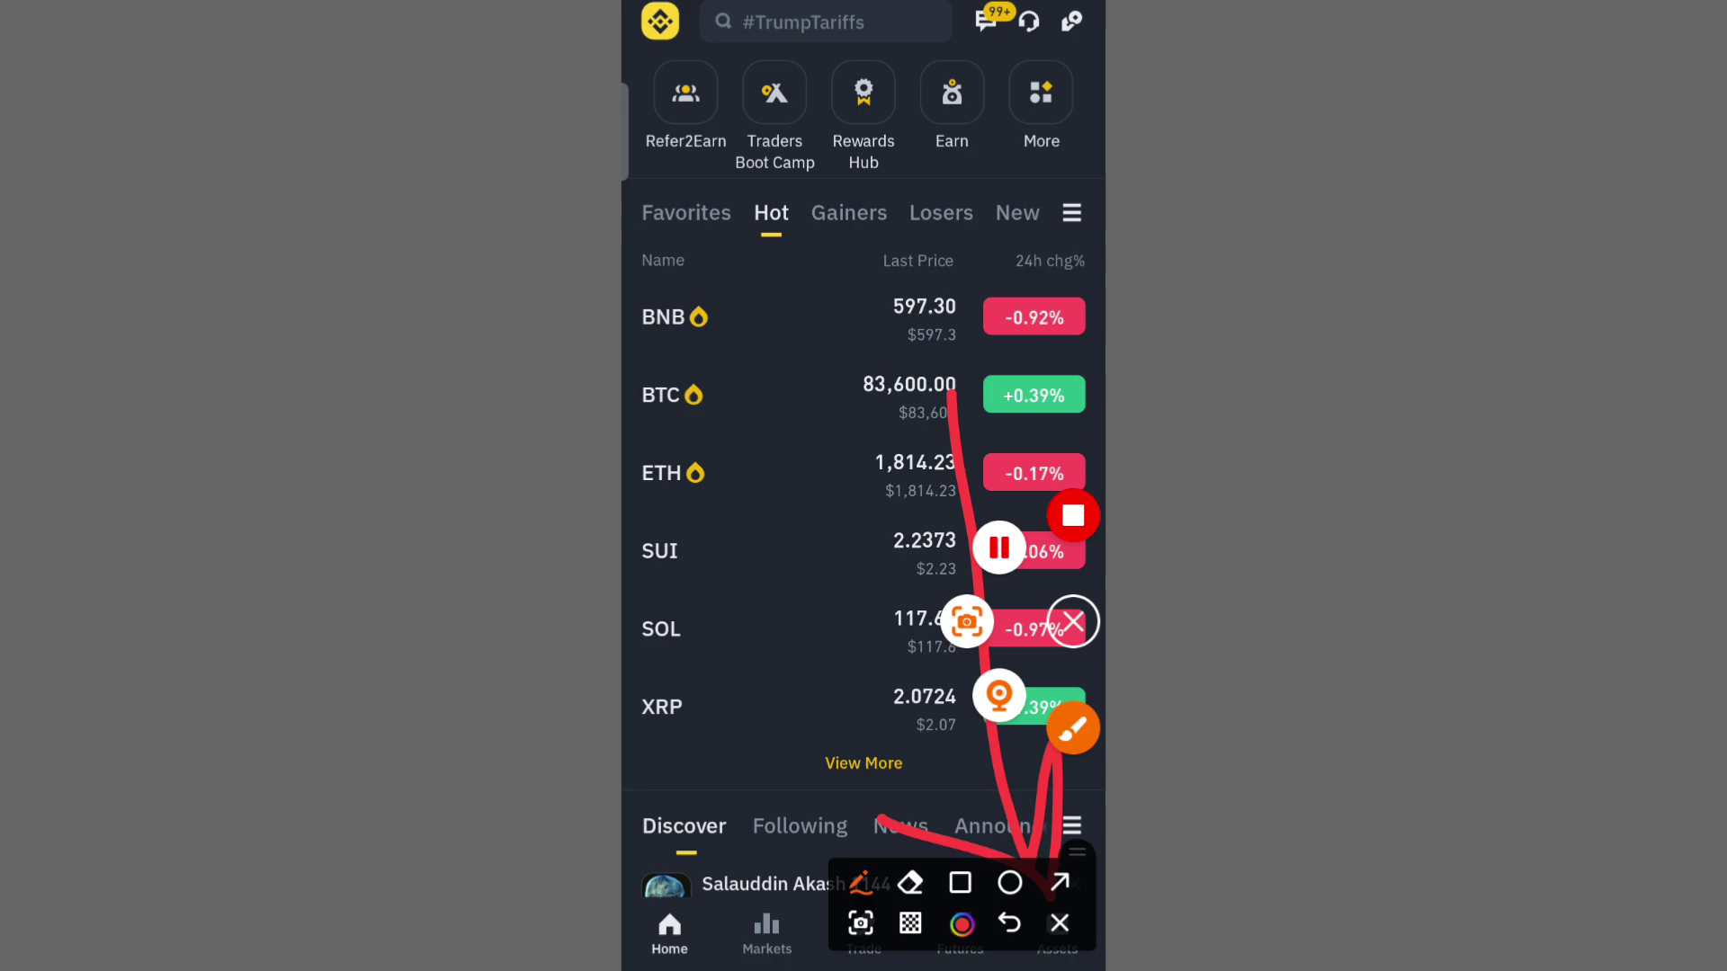
left_click(1071, 725)
left_click(1056, 931)
left_click(1072, 622)
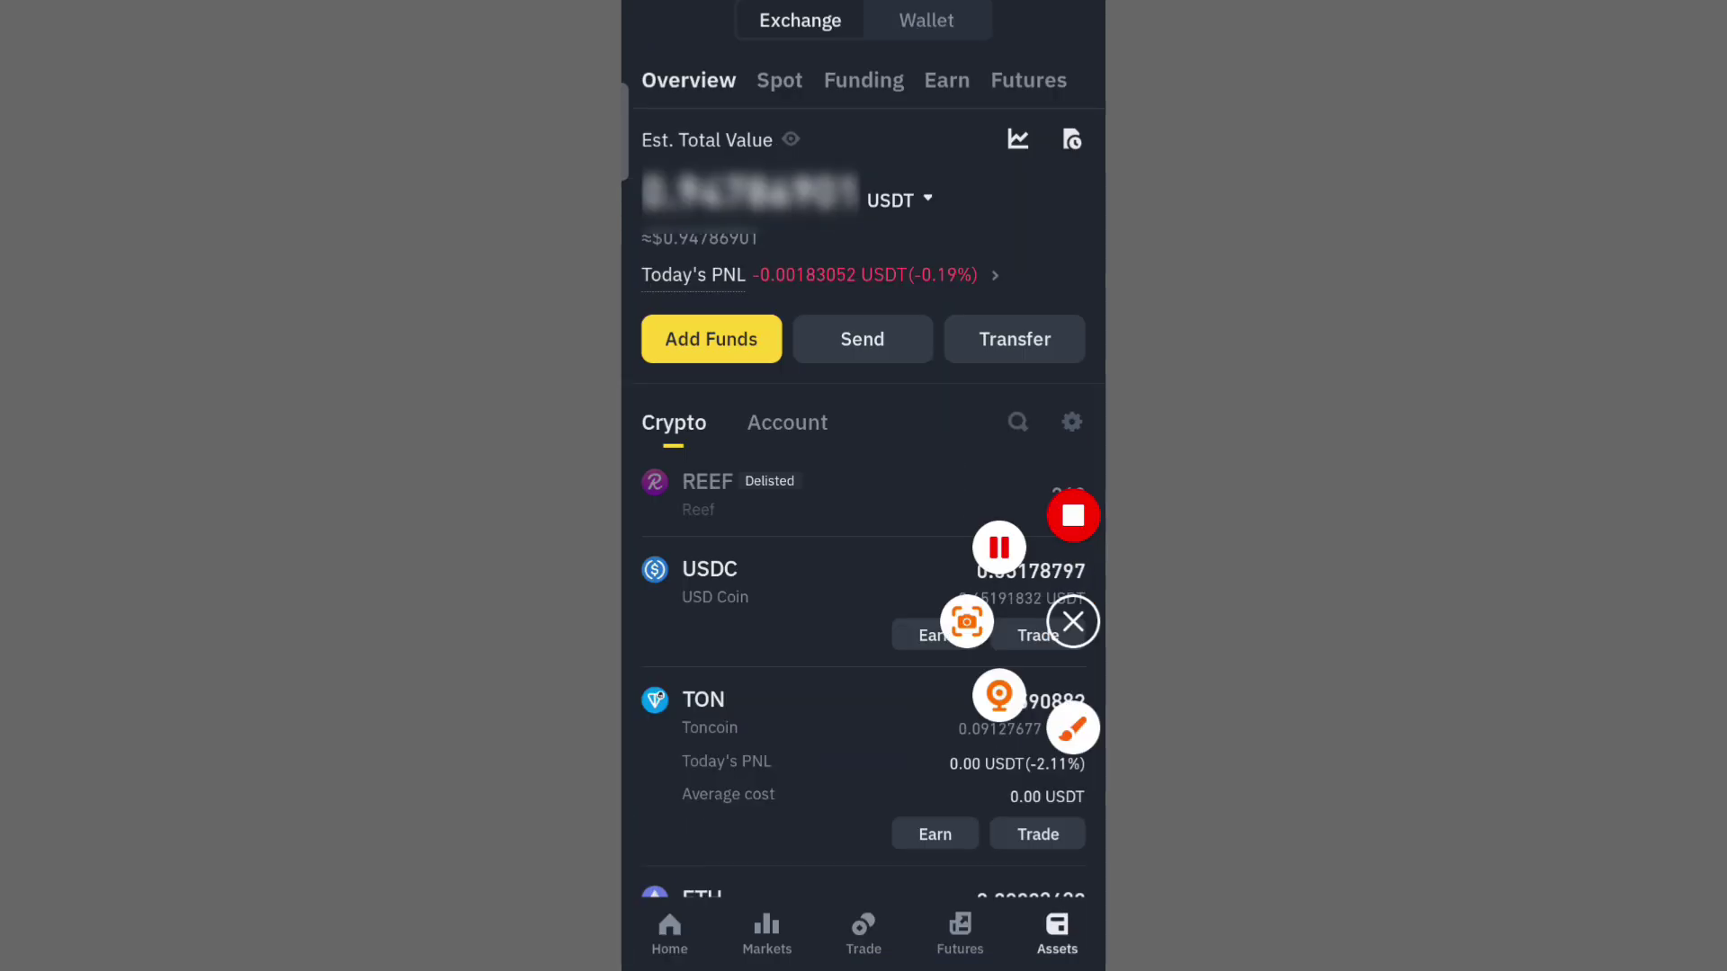
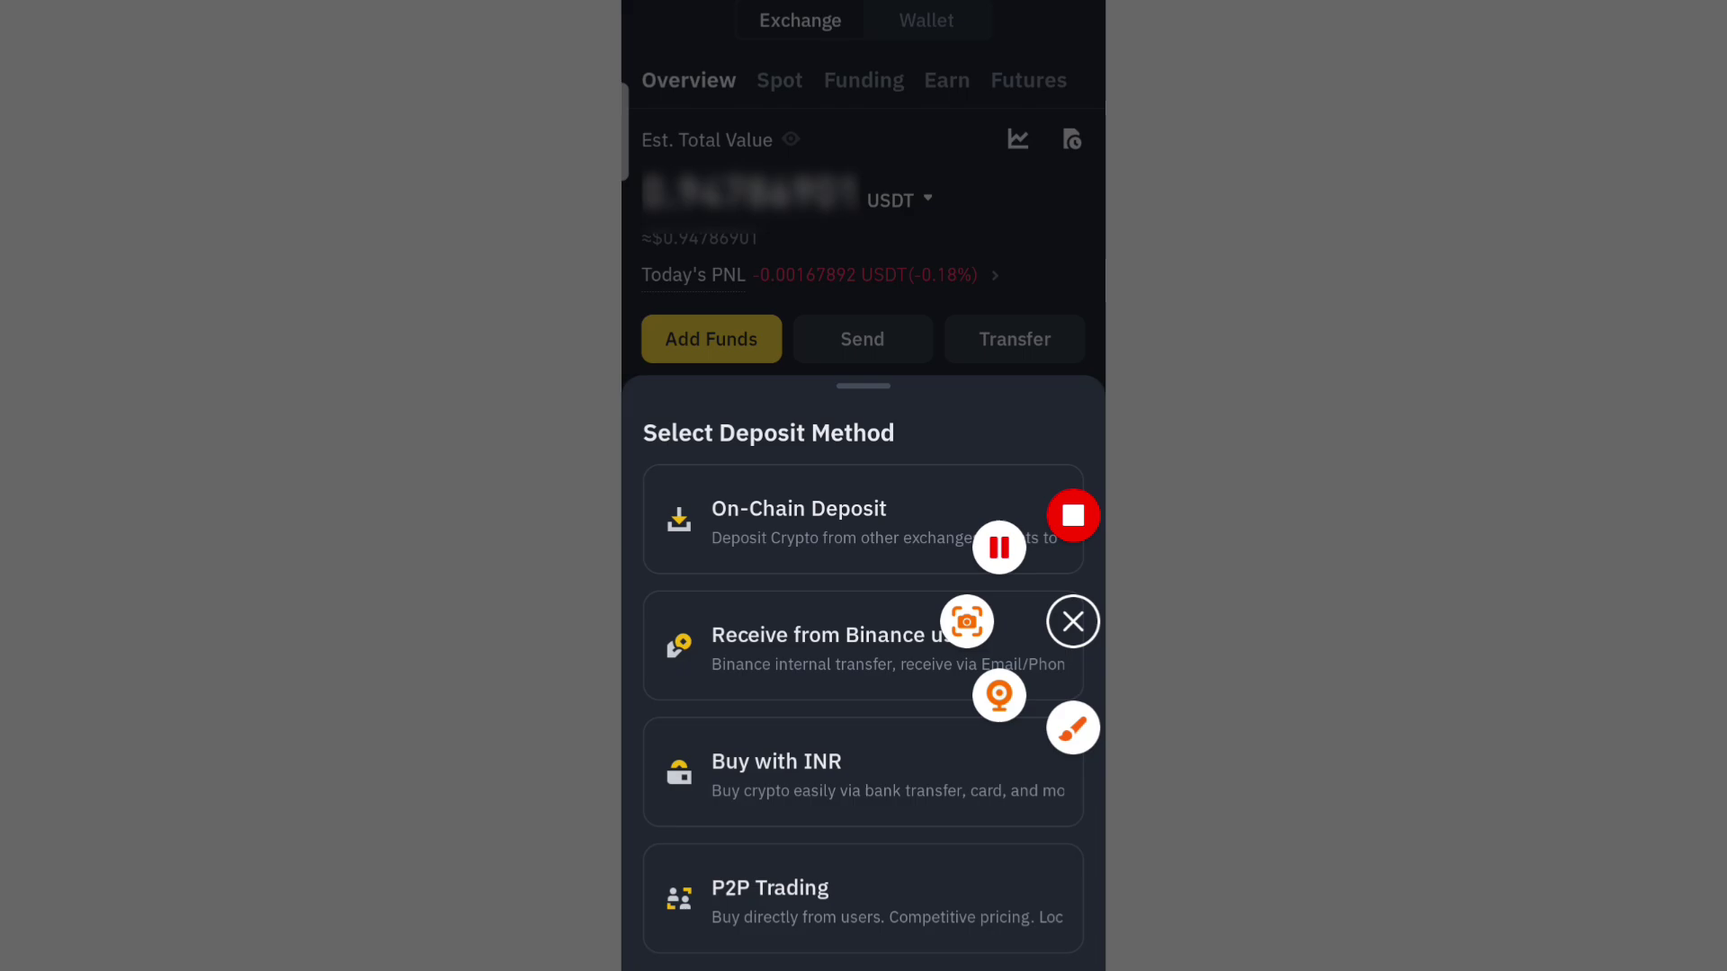
Choose On-Chain Deposit from Add Funds to show the Search Coins list.
left_click(1073, 729)
left_click_drag(671, 546, 904, 587)
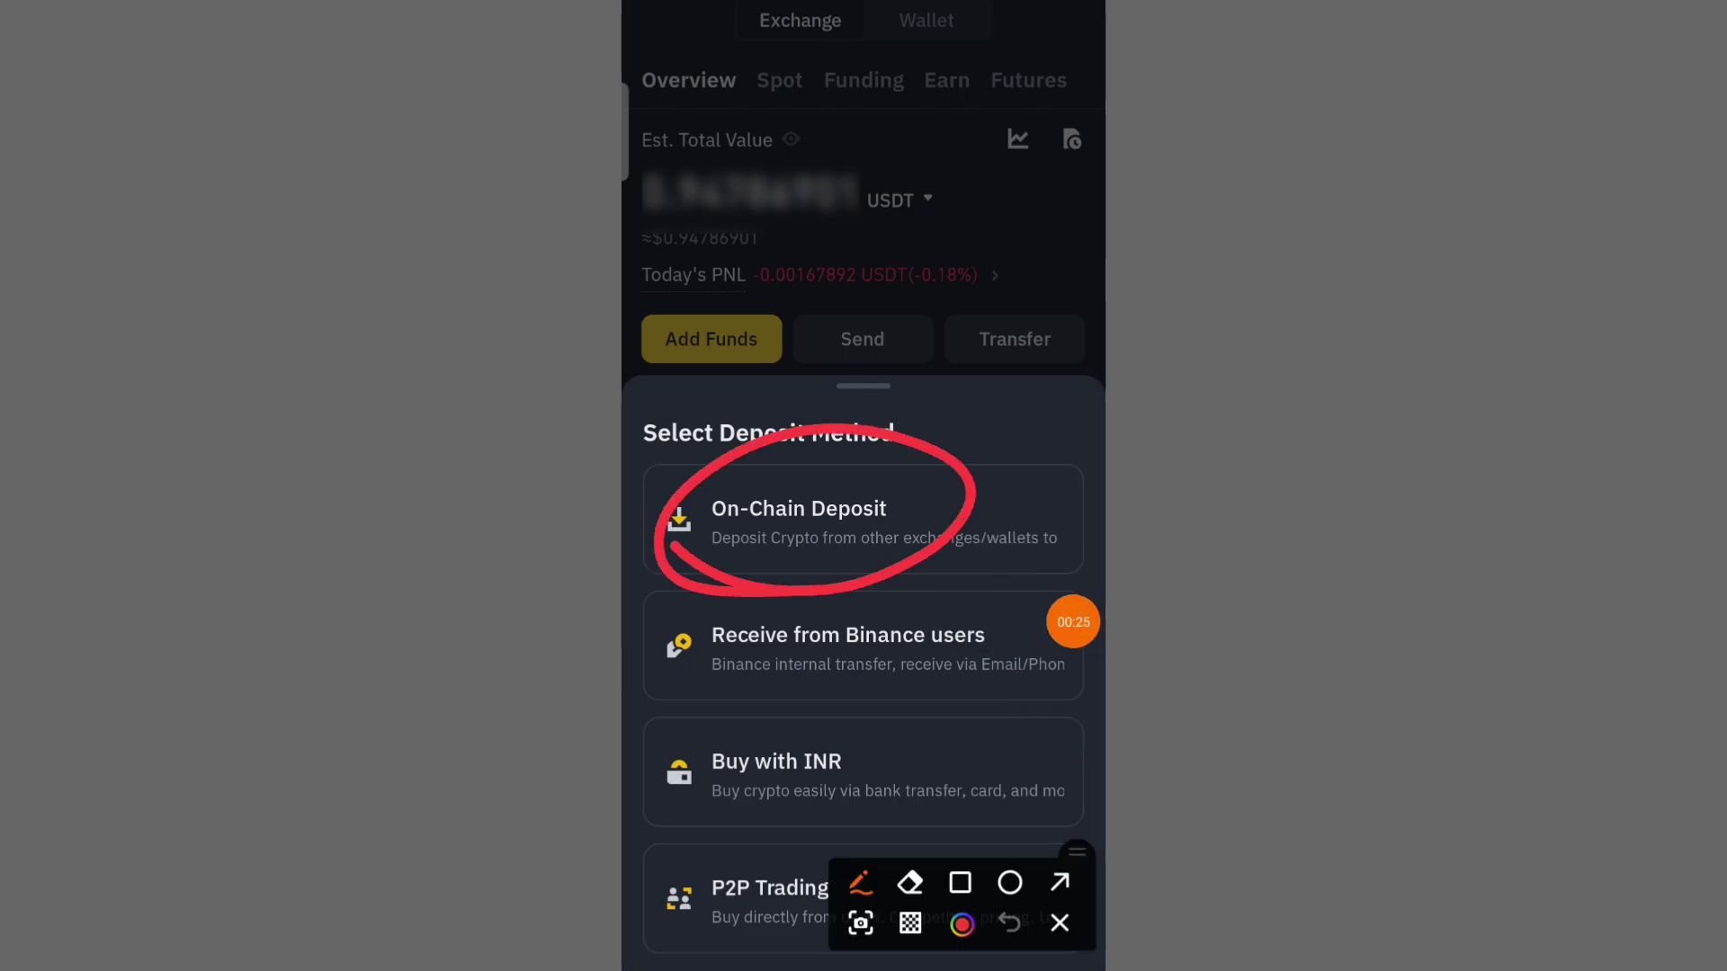
left_click(1060, 923)
left_click(800, 522)
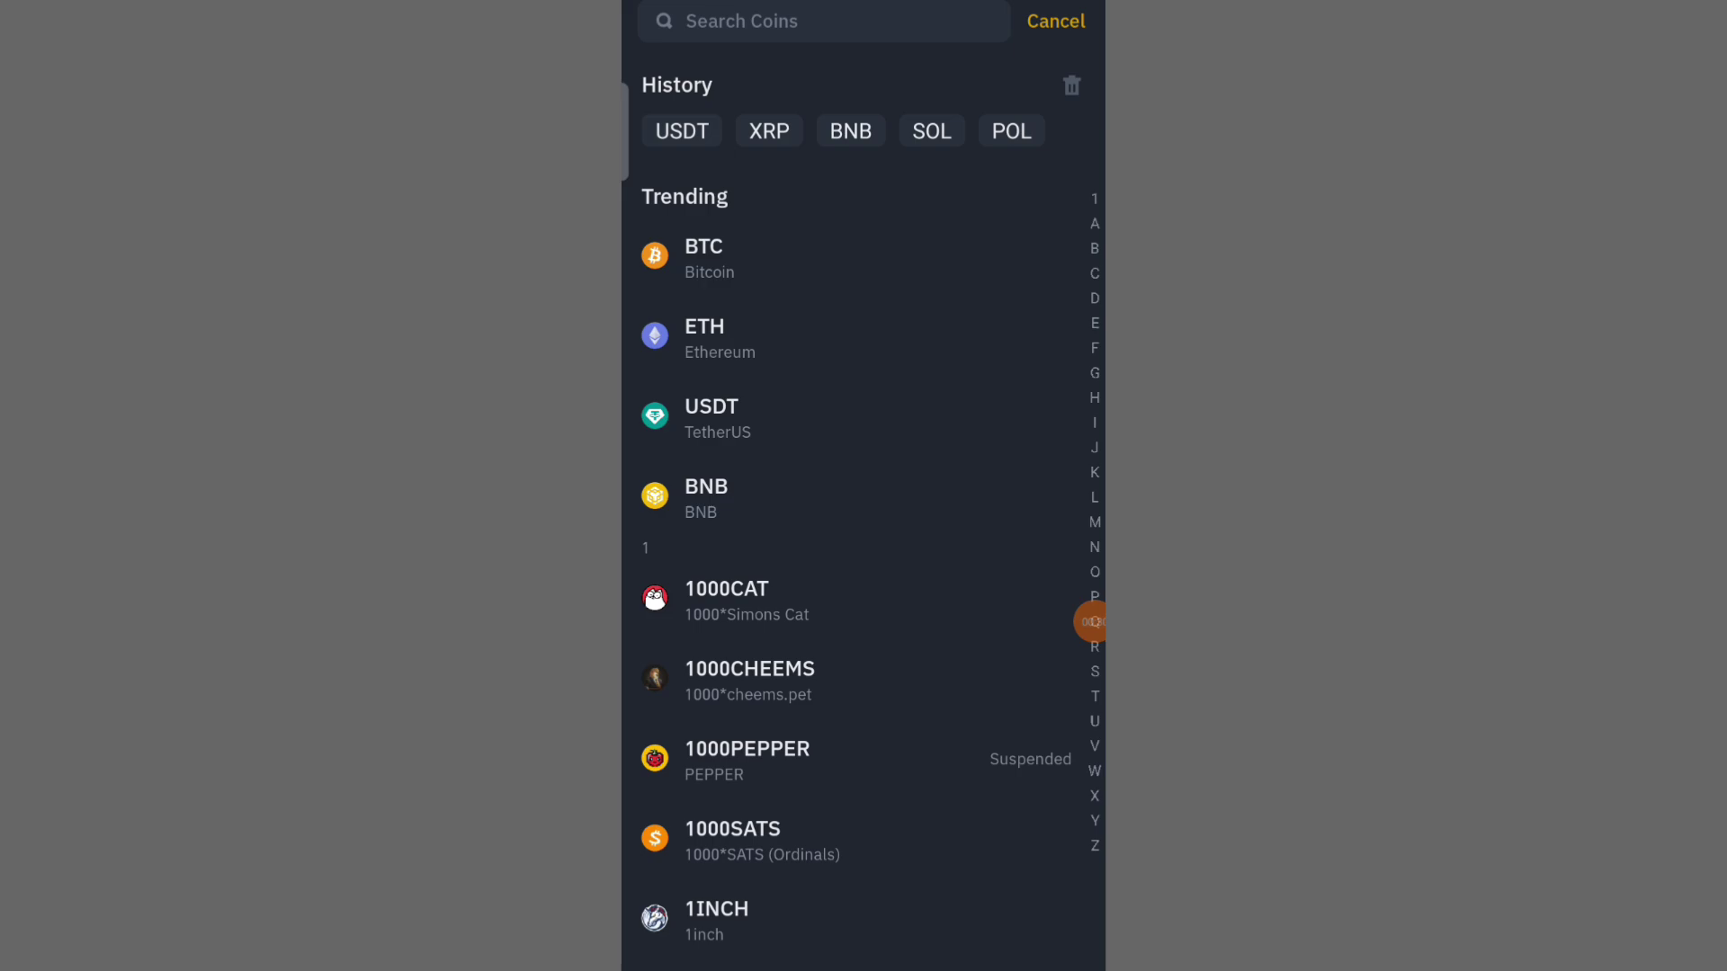
Open the coin search in the deposit coin list.
left_click(1091, 621)
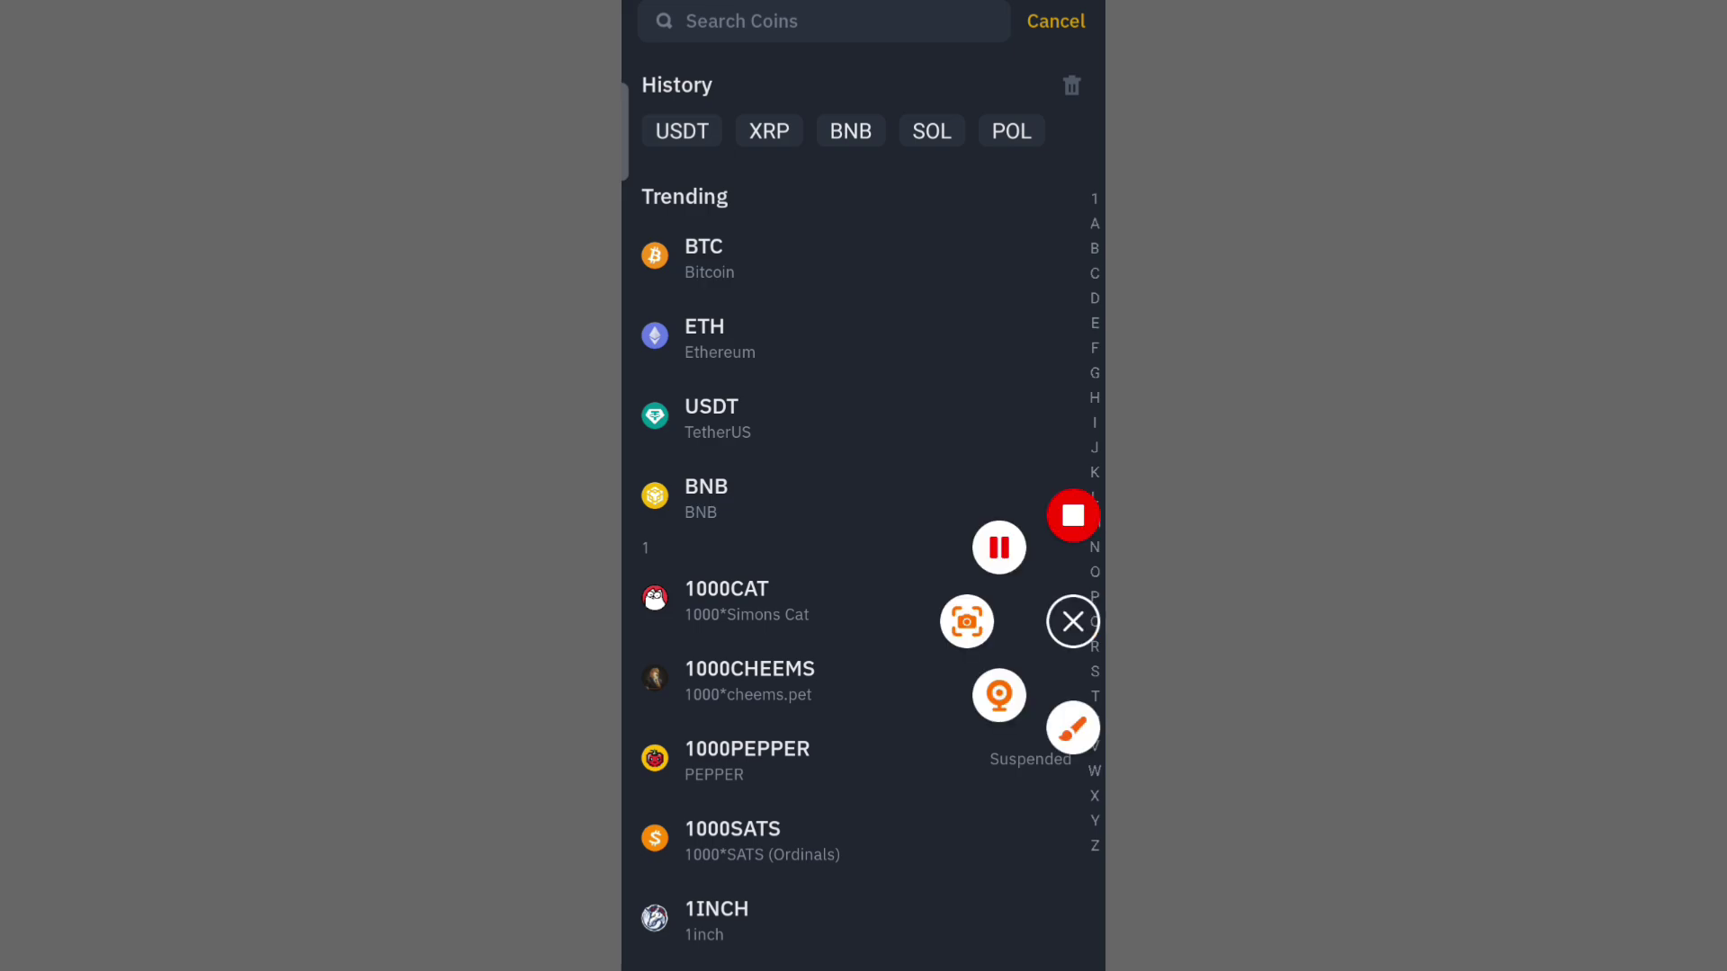
left_click(1073, 726)
mouse_move(885, 708)
left_mouse_down()
mouse_move(791, 329)
mouse_move(928, 321)
mouse_move(709, 362)
left_mouse_up()
left_click(1059, 923)
left_click(811, 21)
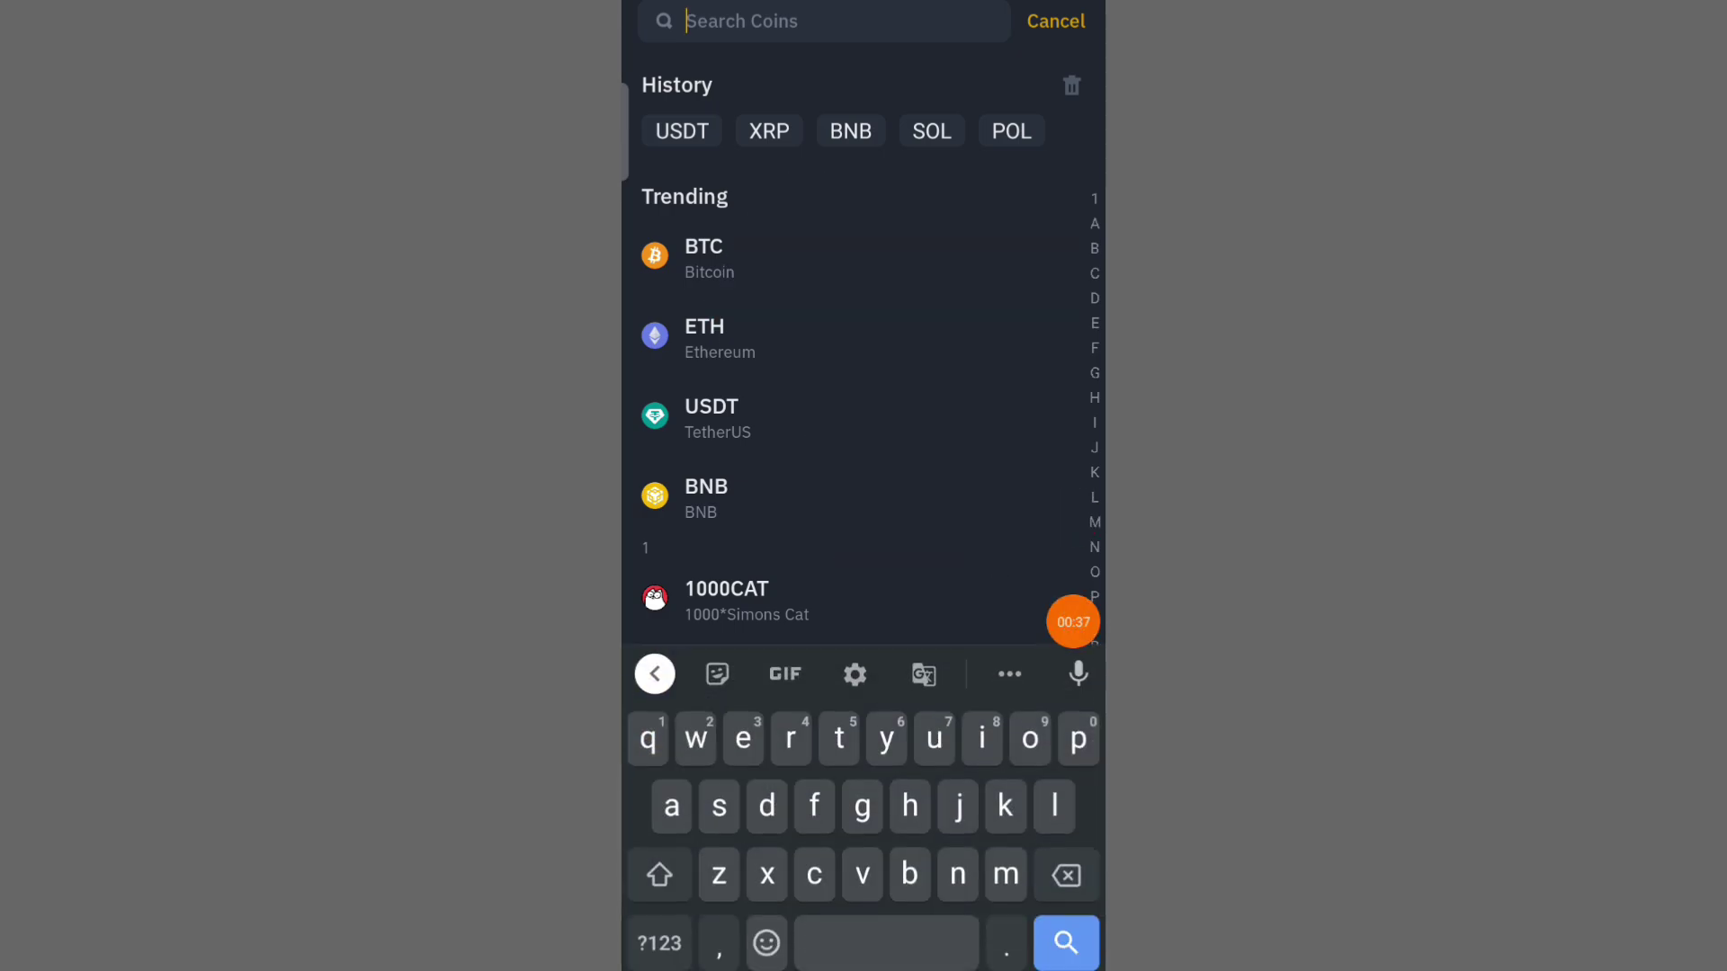
type("usdt")
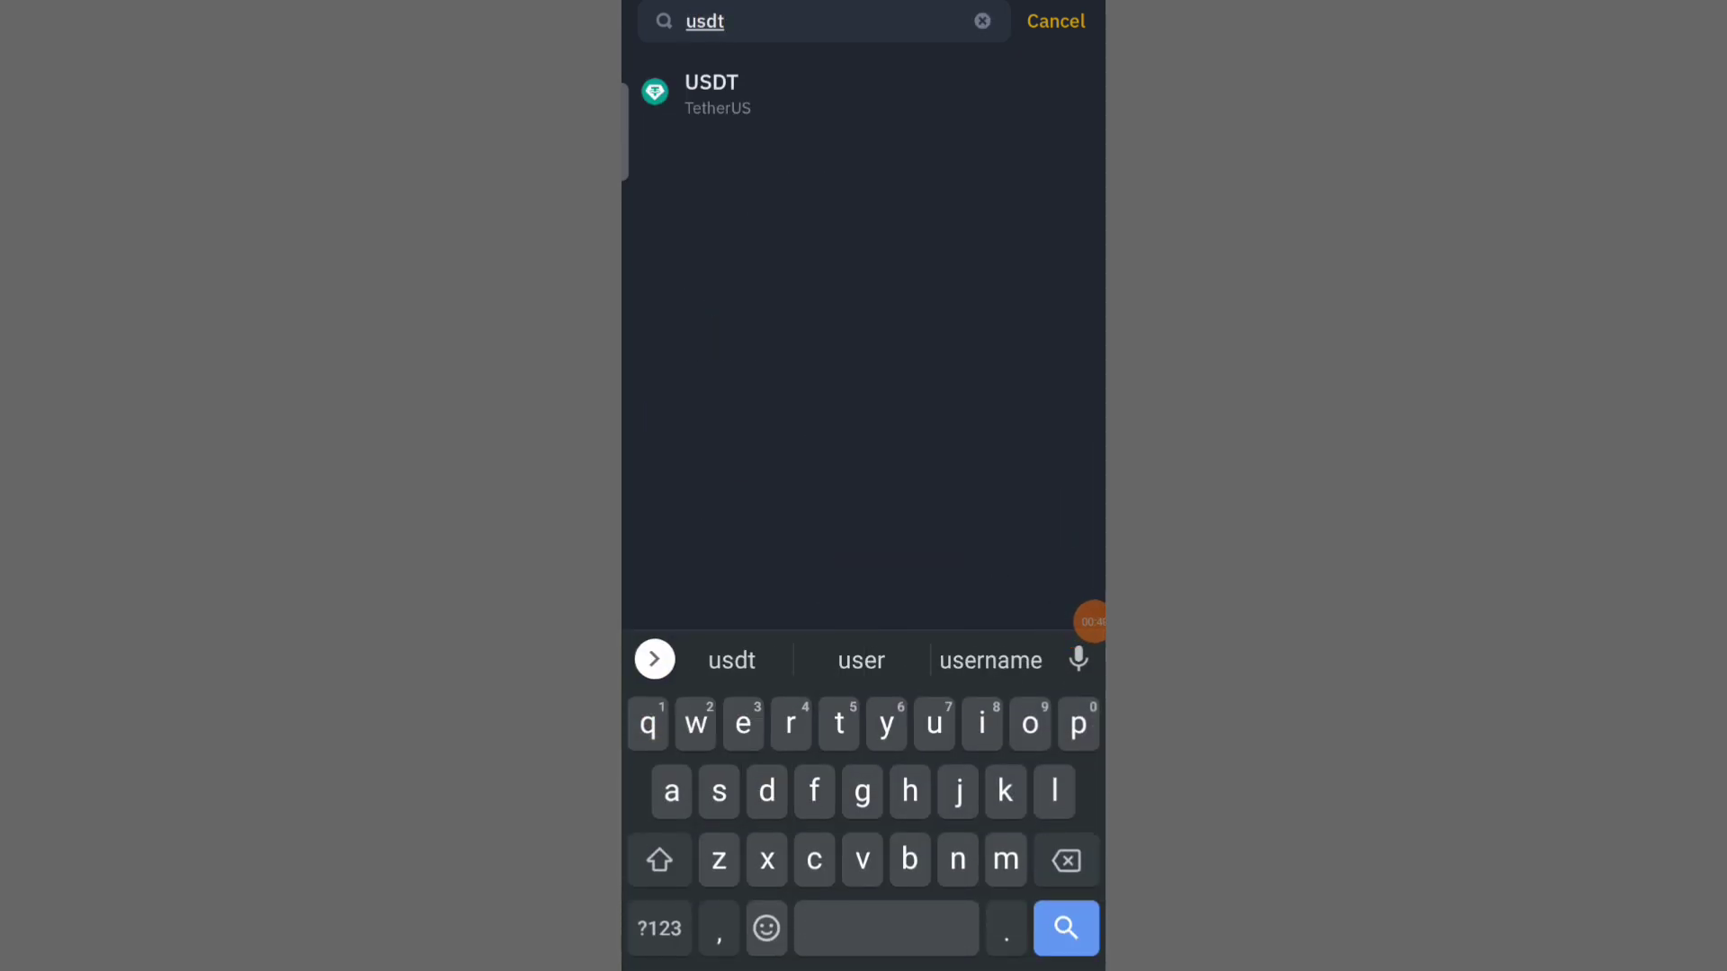
Search for usdt and select USDT (TetherUS).
left_click(1072, 622)
left_click(1073, 728)
mouse_move(671, 139)
left_mouse_down()
mouse_move(828, 165)
mouse_move(658, 82)
left_mouse_up()
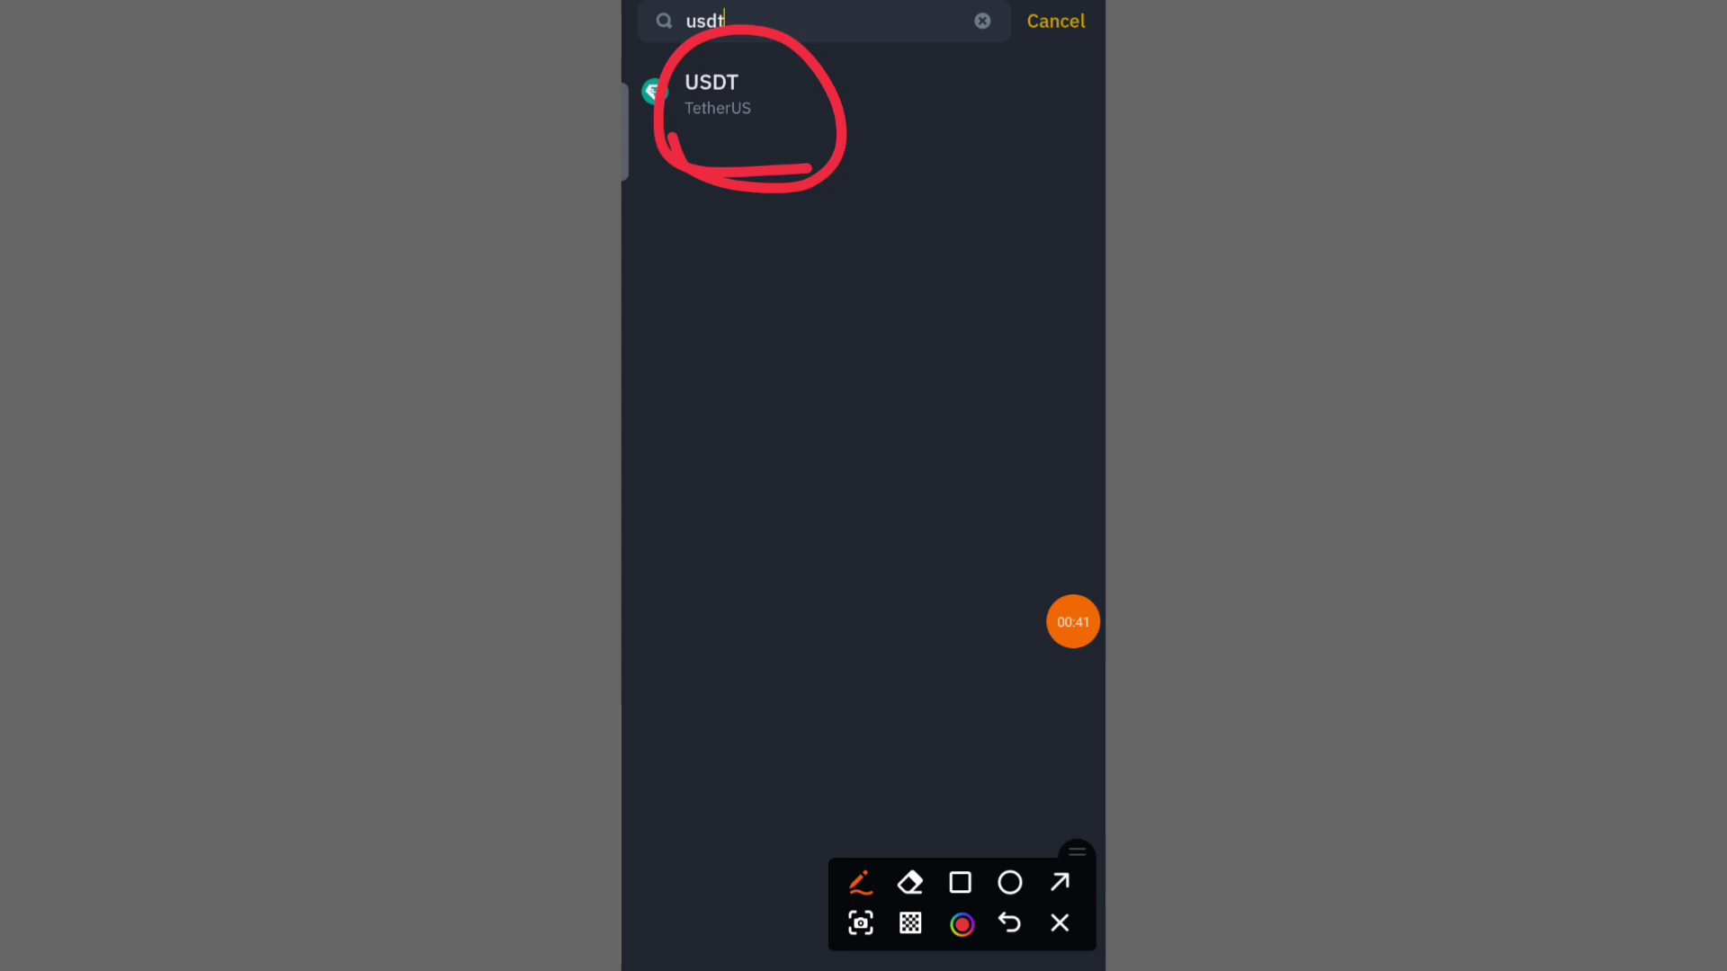
left_click(1073, 620)
left_click(1072, 725)
left_click(712, 91)
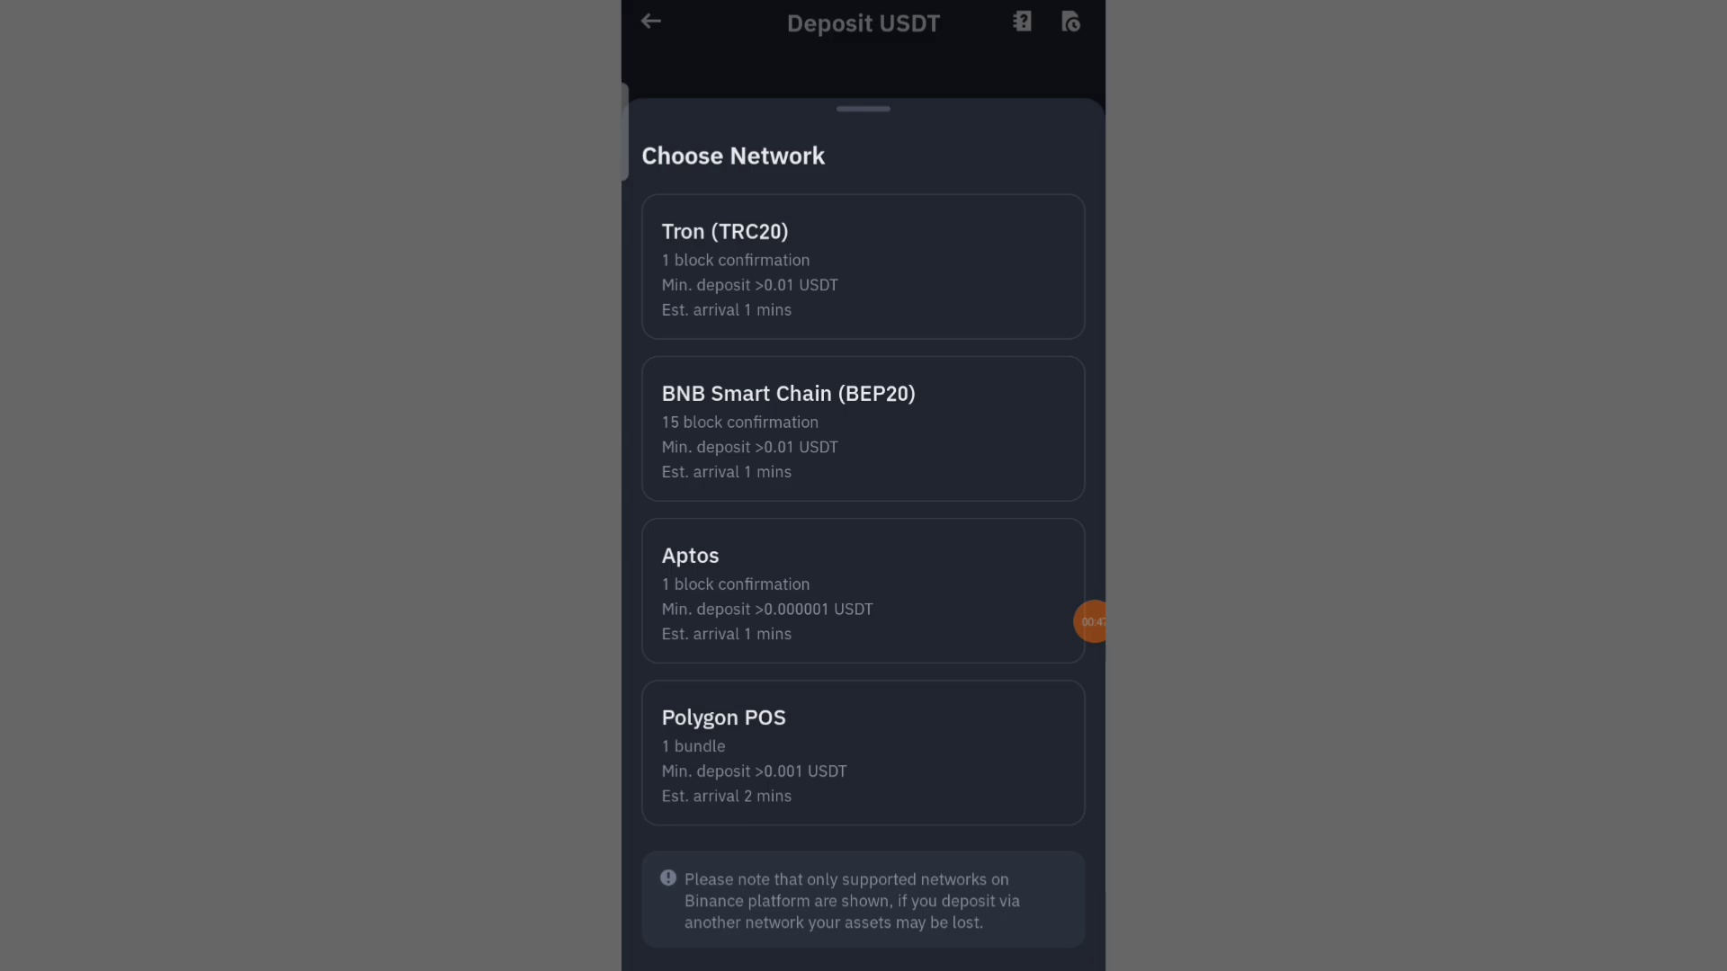
Browse the Choose Network sheet toward BNB Smart Chain (BEP20).
left_click(1091, 622)
left_click(1071, 724)
mouse_move(658, 479)
left_mouse_down()
mouse_move(925, 502)
mouse_move(865, 506)
left_mouse_up()
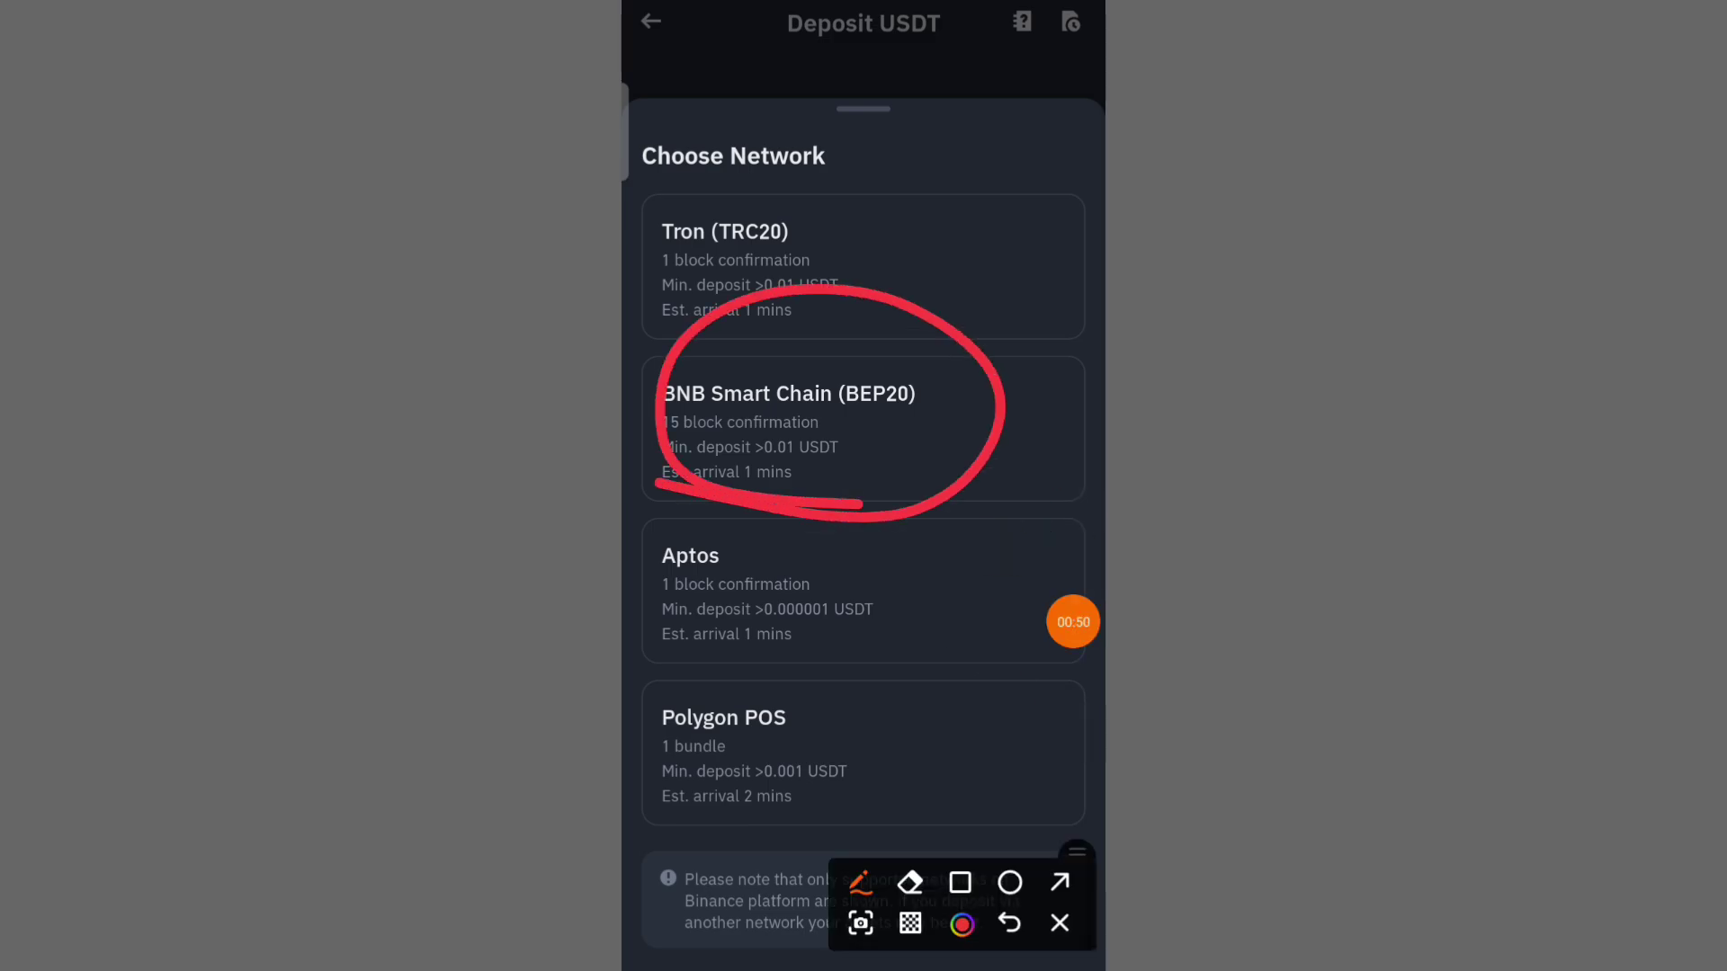
left_click(1072, 621)
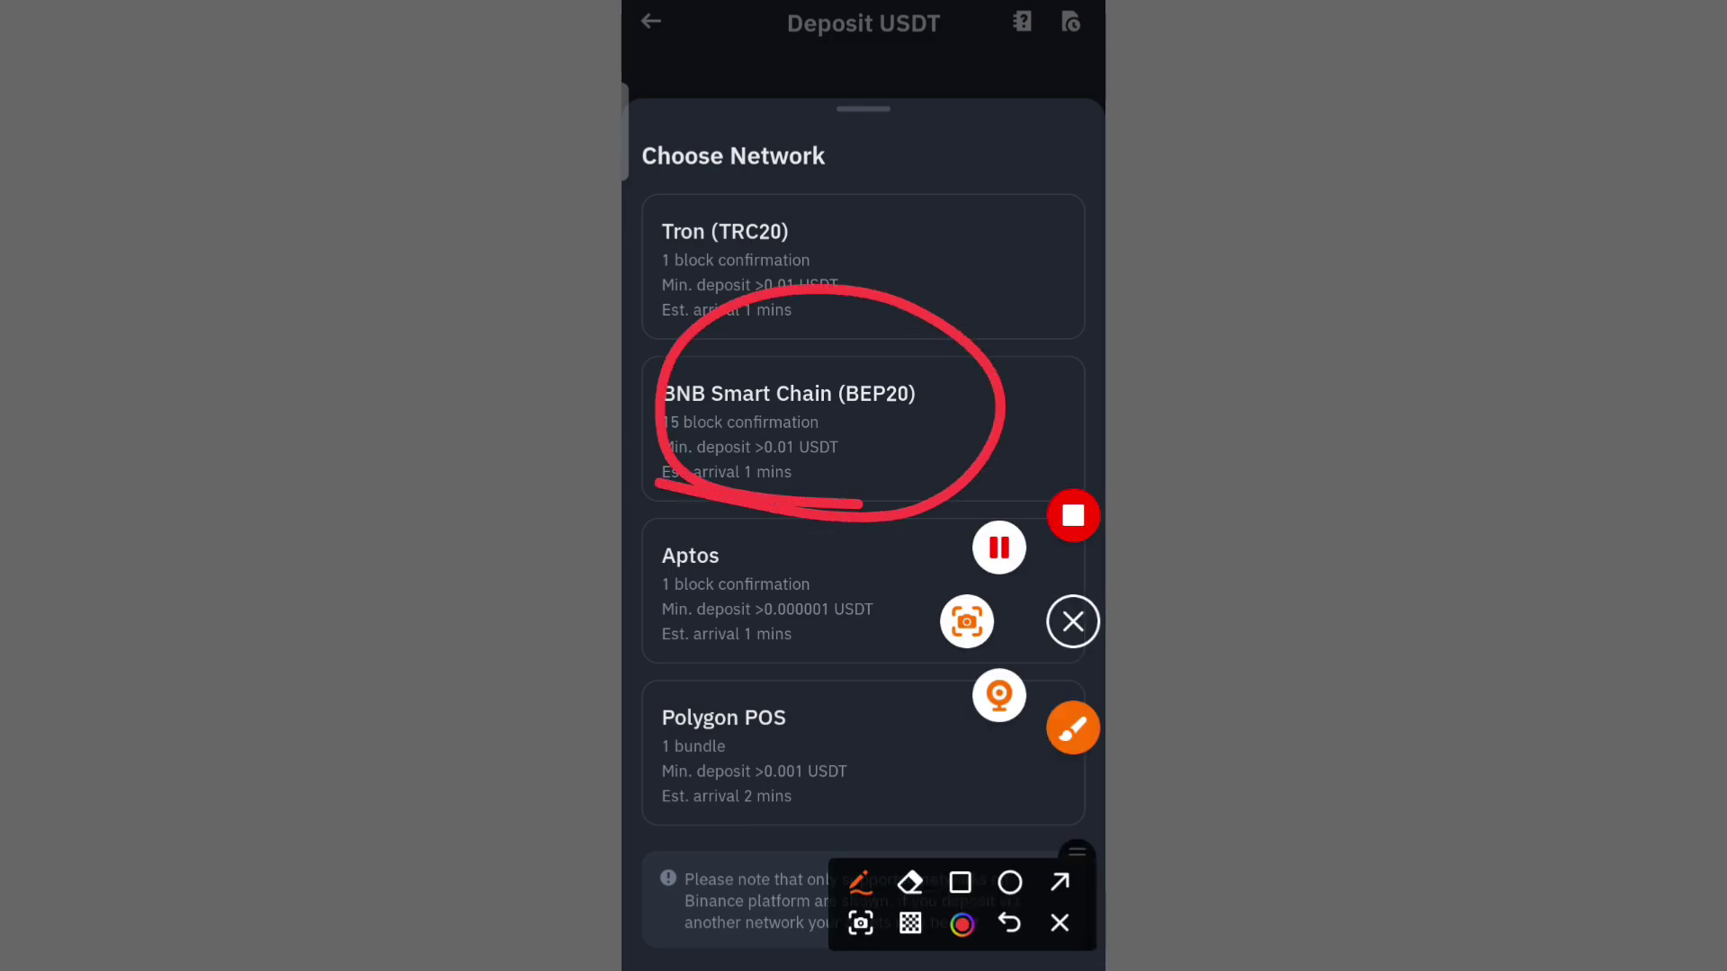
left_click(1074, 621)
Select BNB Smart Chain (BEP20) and copy the USDT deposit address.
left_click(864, 61)
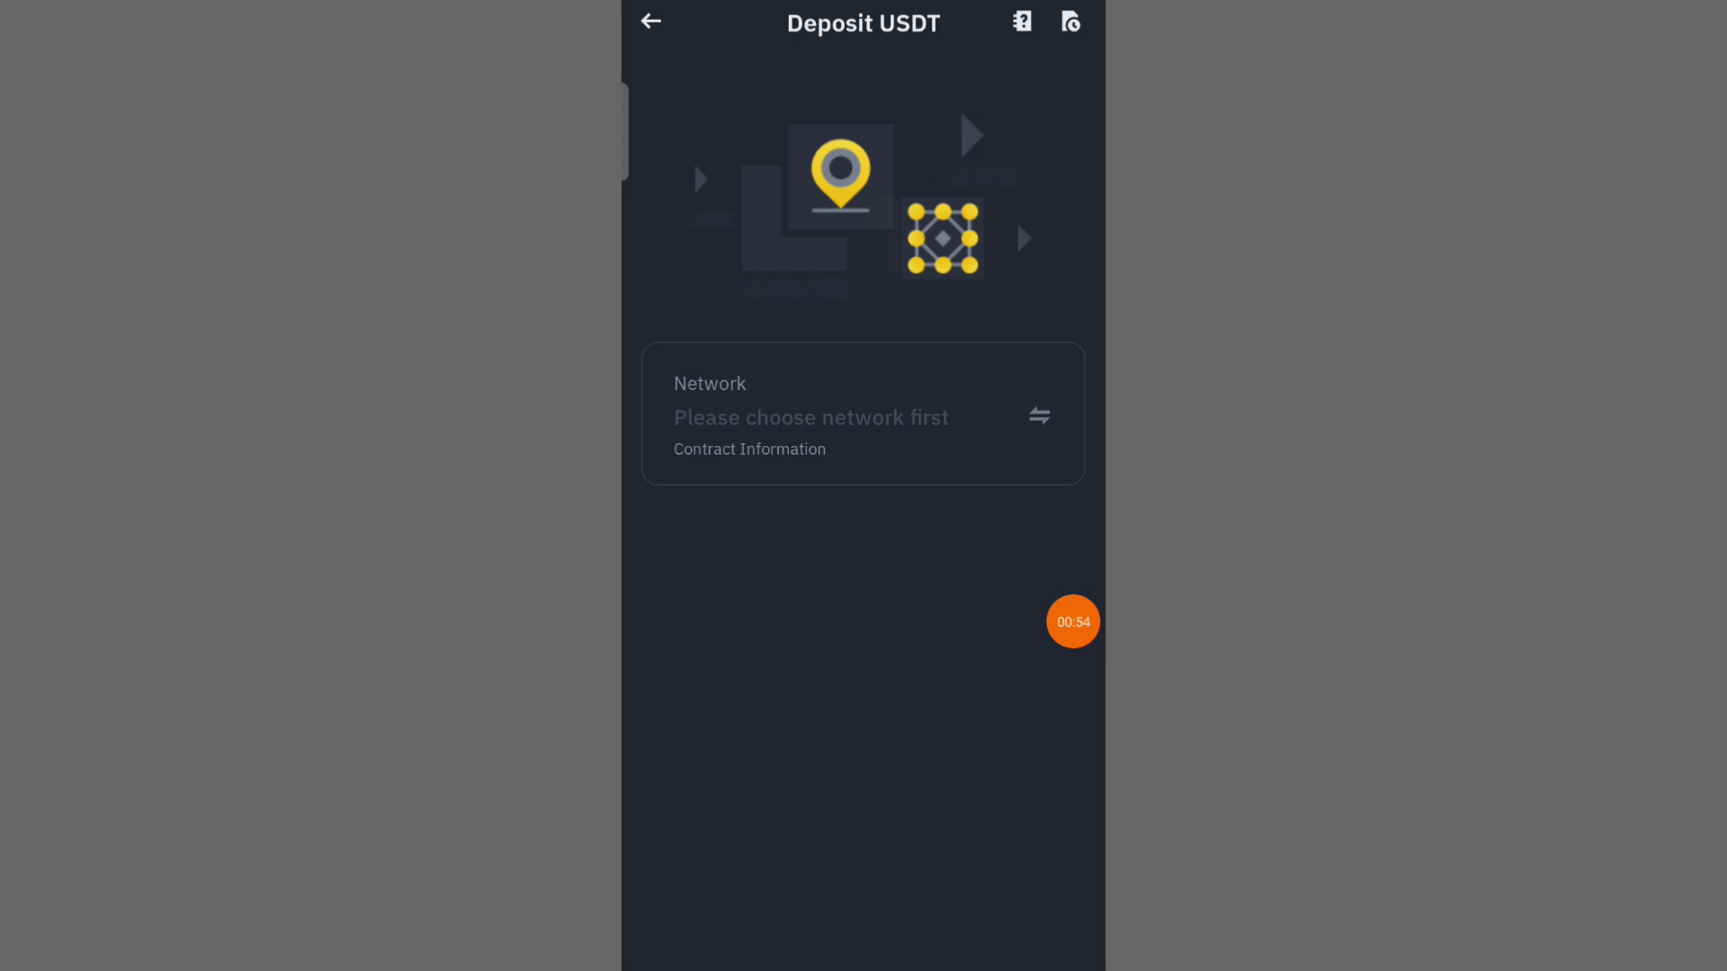
left_click(1073, 621)
left_click(1071, 725)
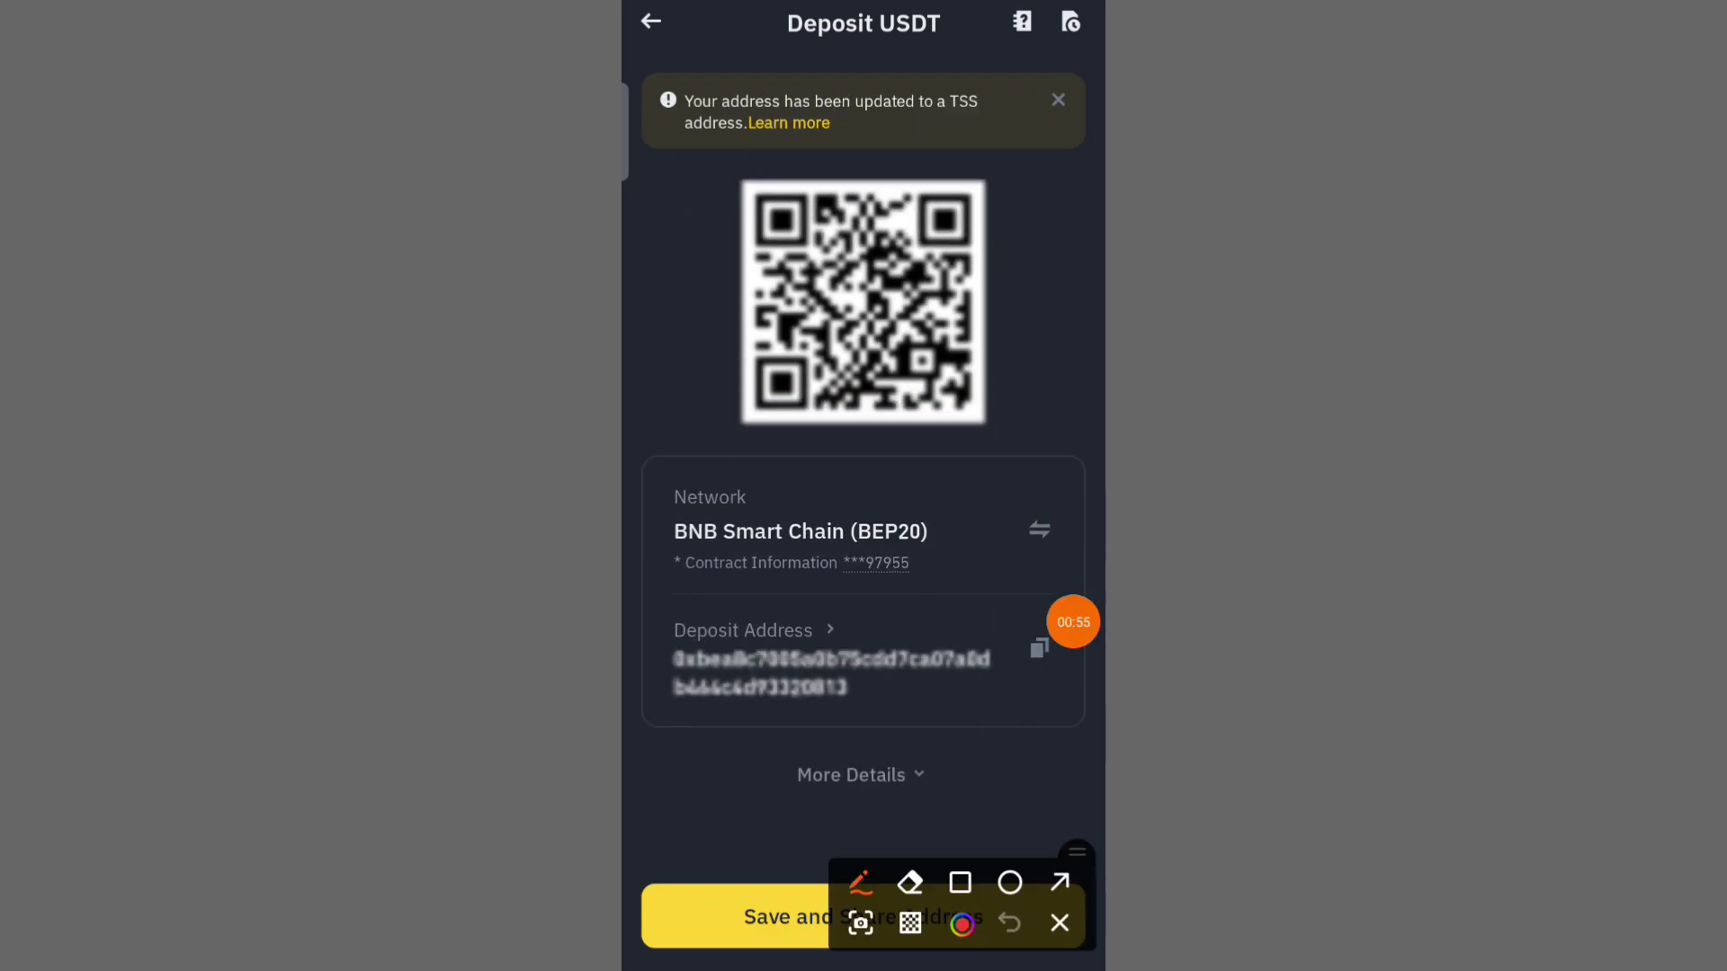
mouse_move(972, 601)
left_mouse_down()
mouse_move(1080, 581)
mouse_move(1064, 650)
mouse_move(1006, 695)
mouse_move(703, 739)
left_mouse_up()
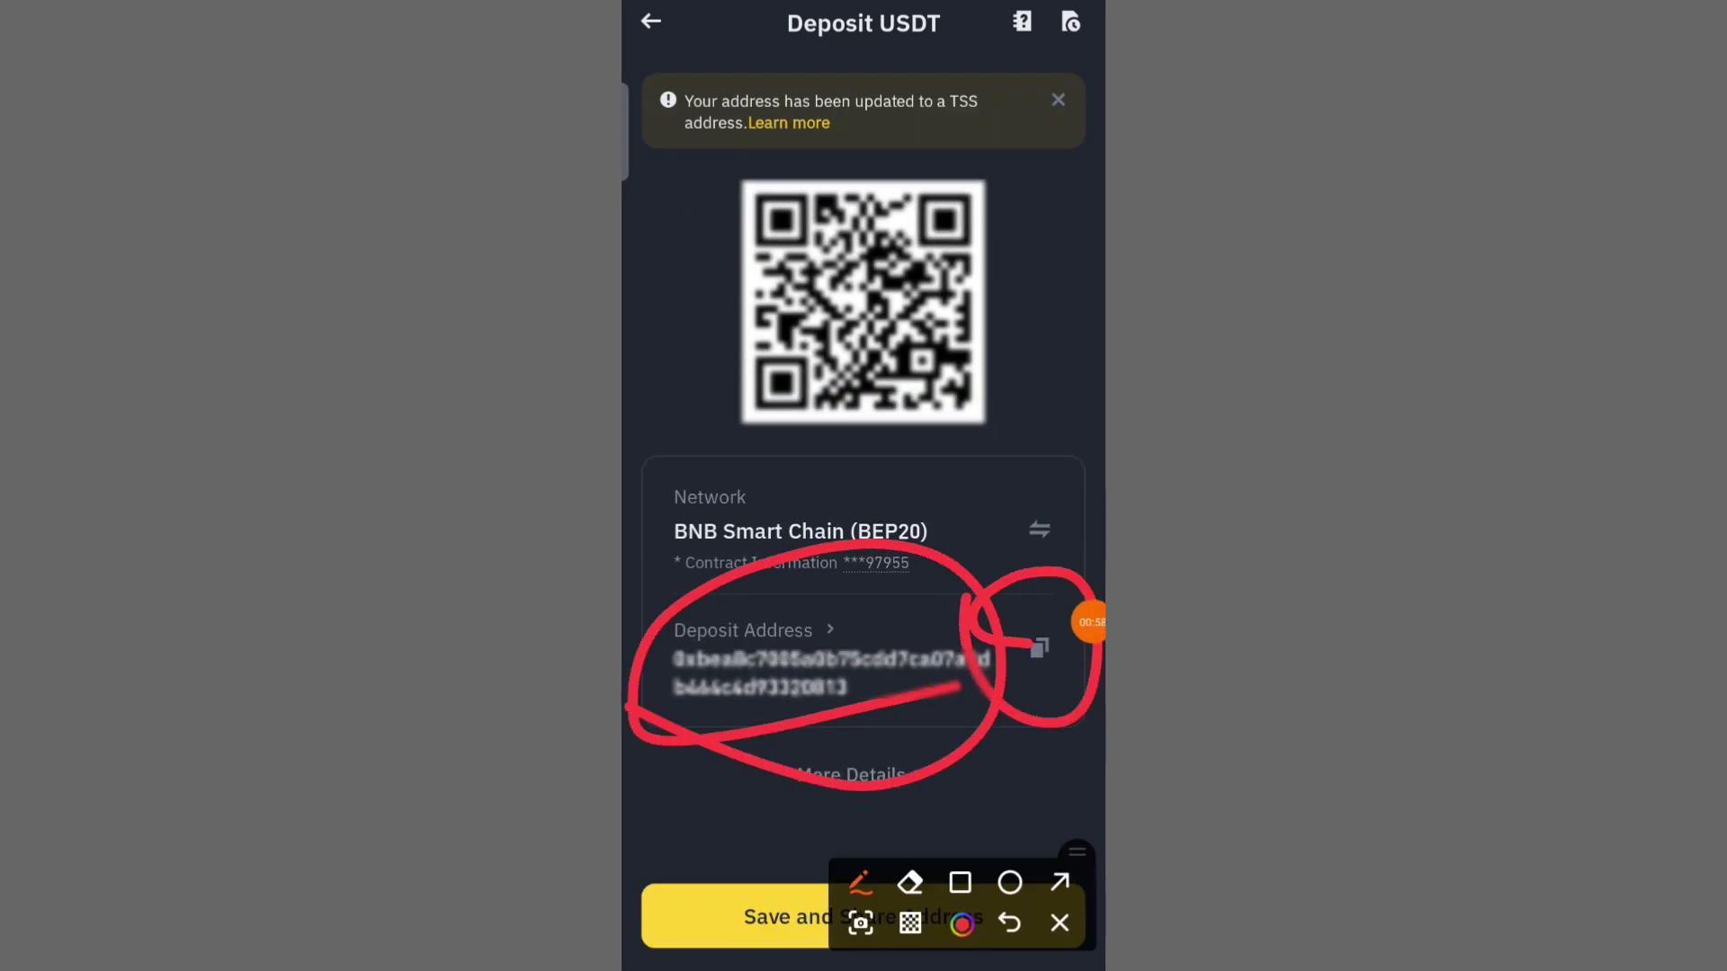
left_click(1073, 621)
left_click(1039, 649)
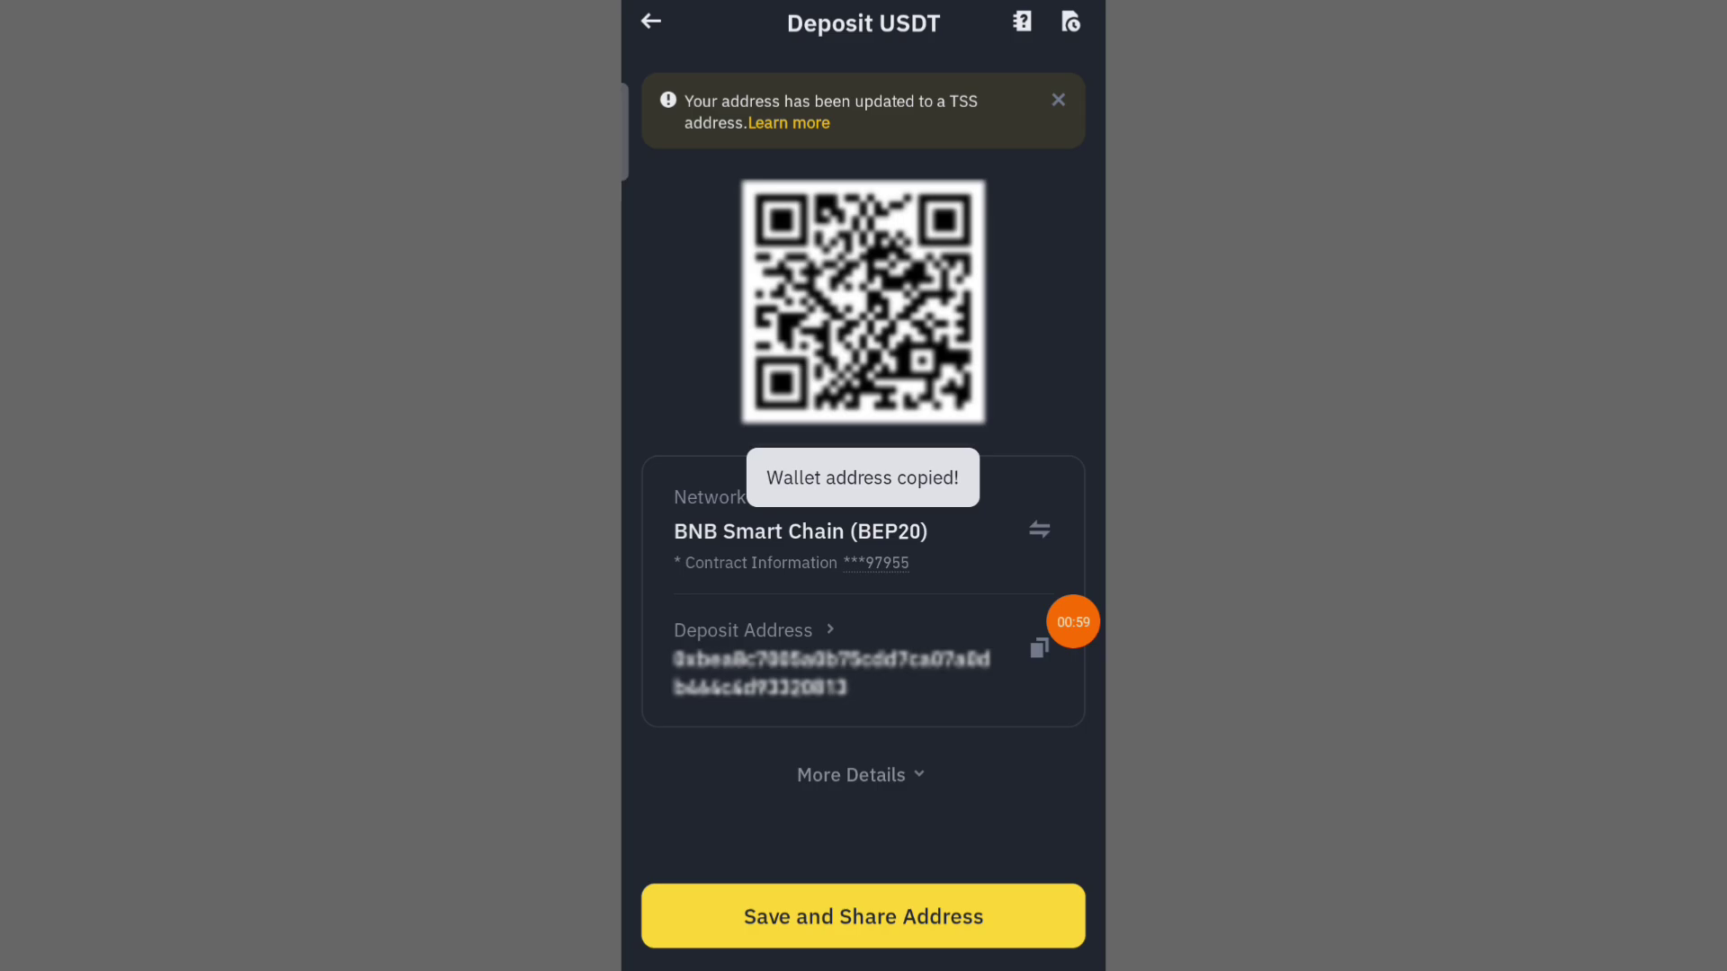
Leave Binance for the phone's home screen.
left_click_drag(864, 965, 863, 608)
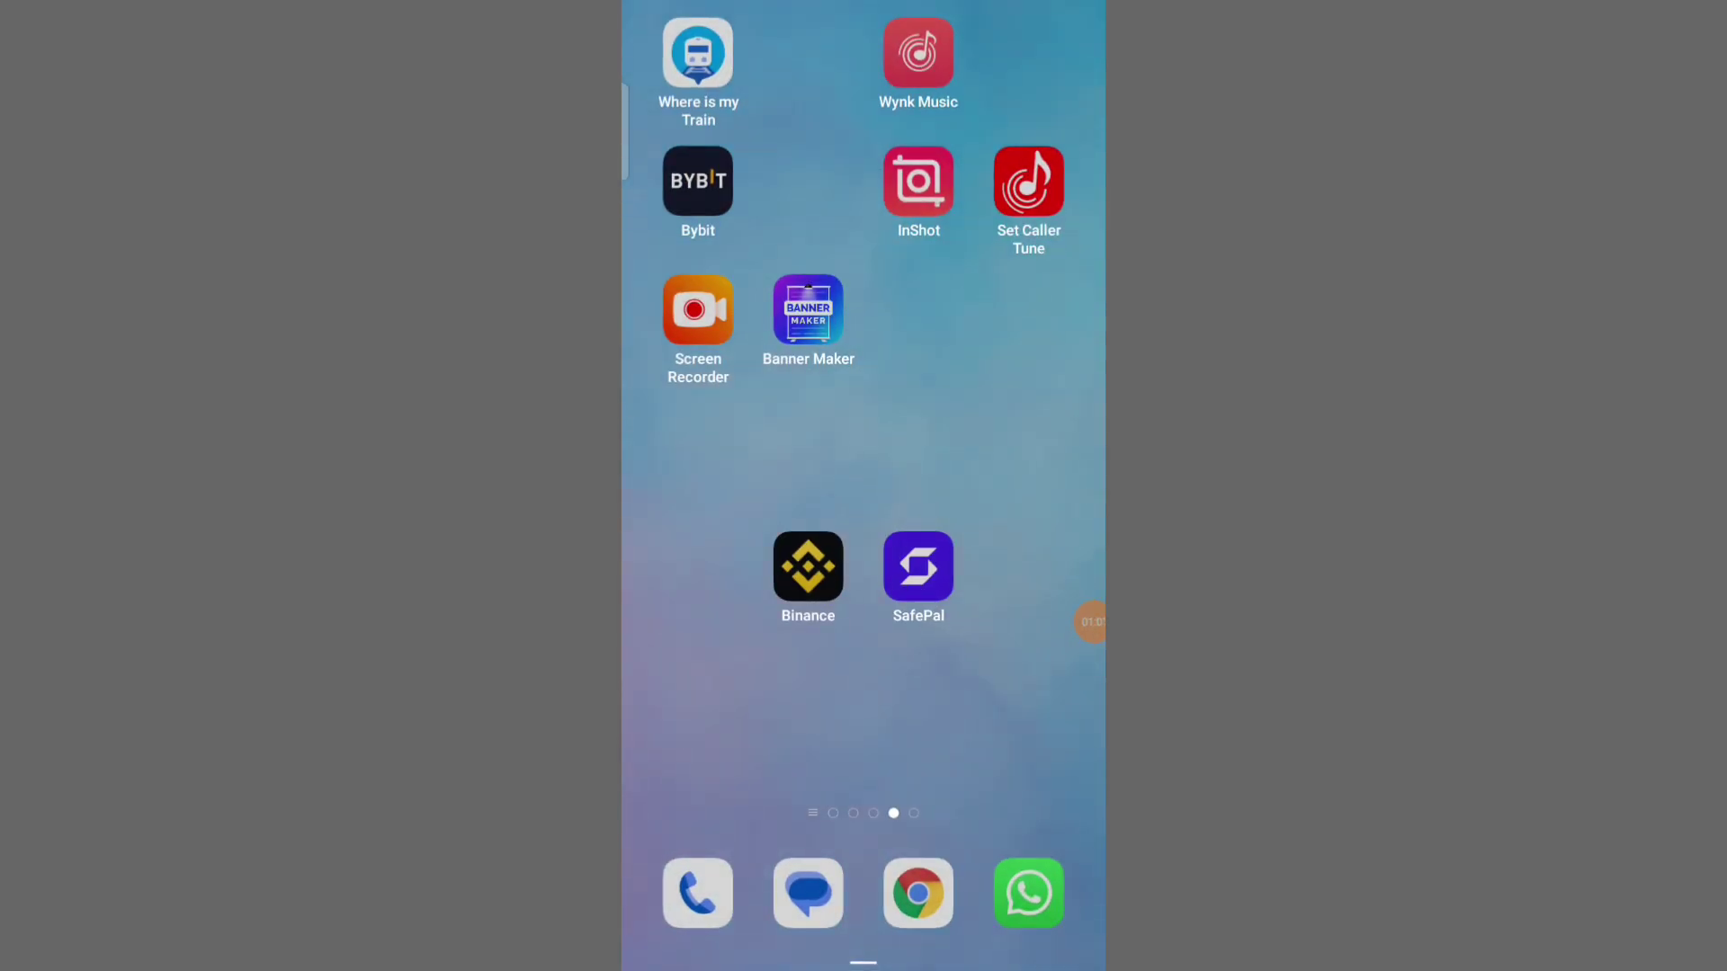
left_click(1090, 621)
left_click(1073, 730)
left_click_drag(898, 438, 898, 608)
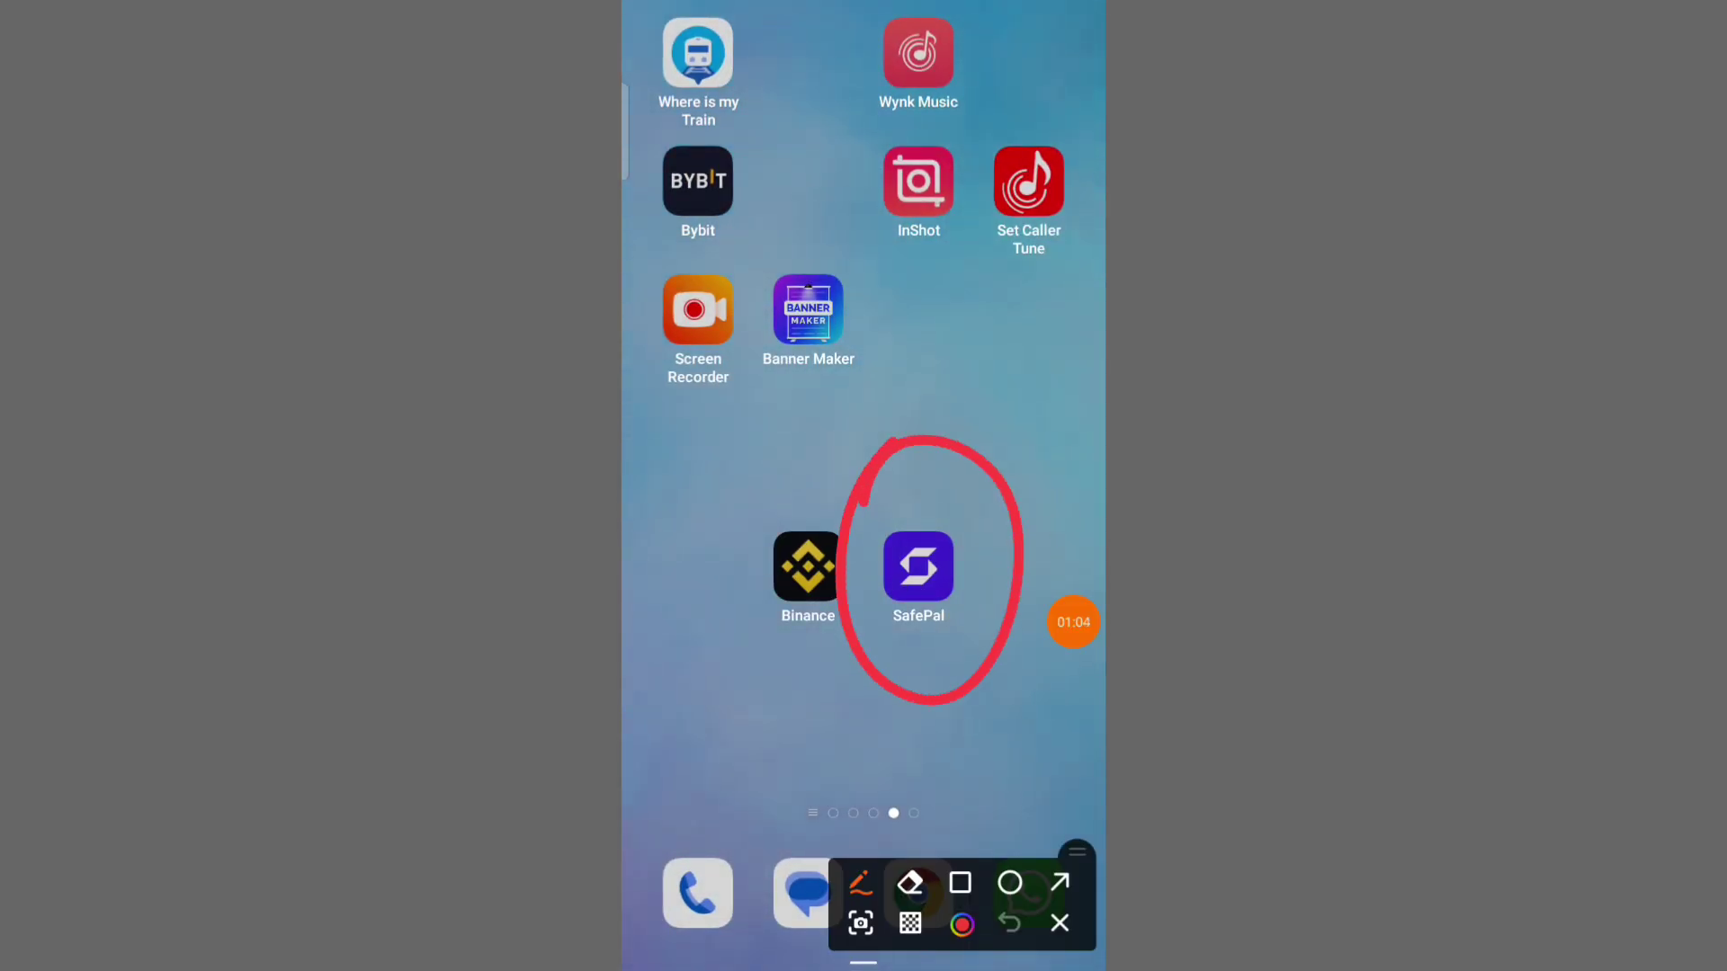
left_click(1091, 621)
Open SafePal and go to the USDT (BEP20) coin page.
left_click(918, 567)
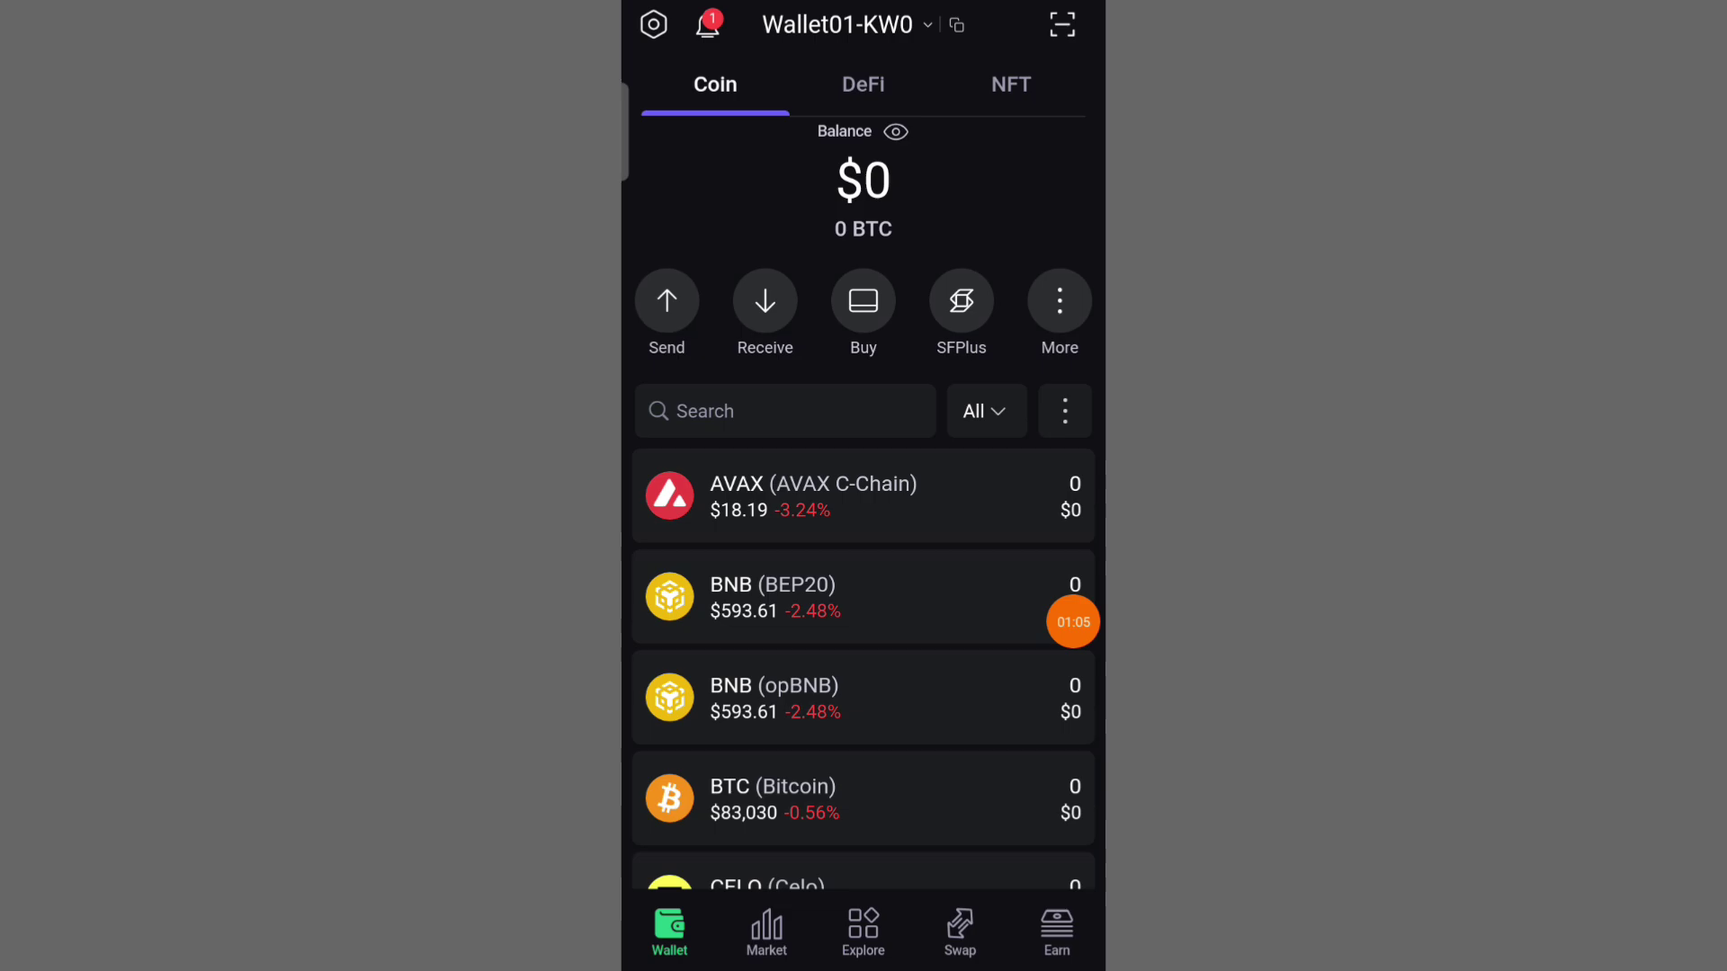
scroll(864, 607, "down", 5)
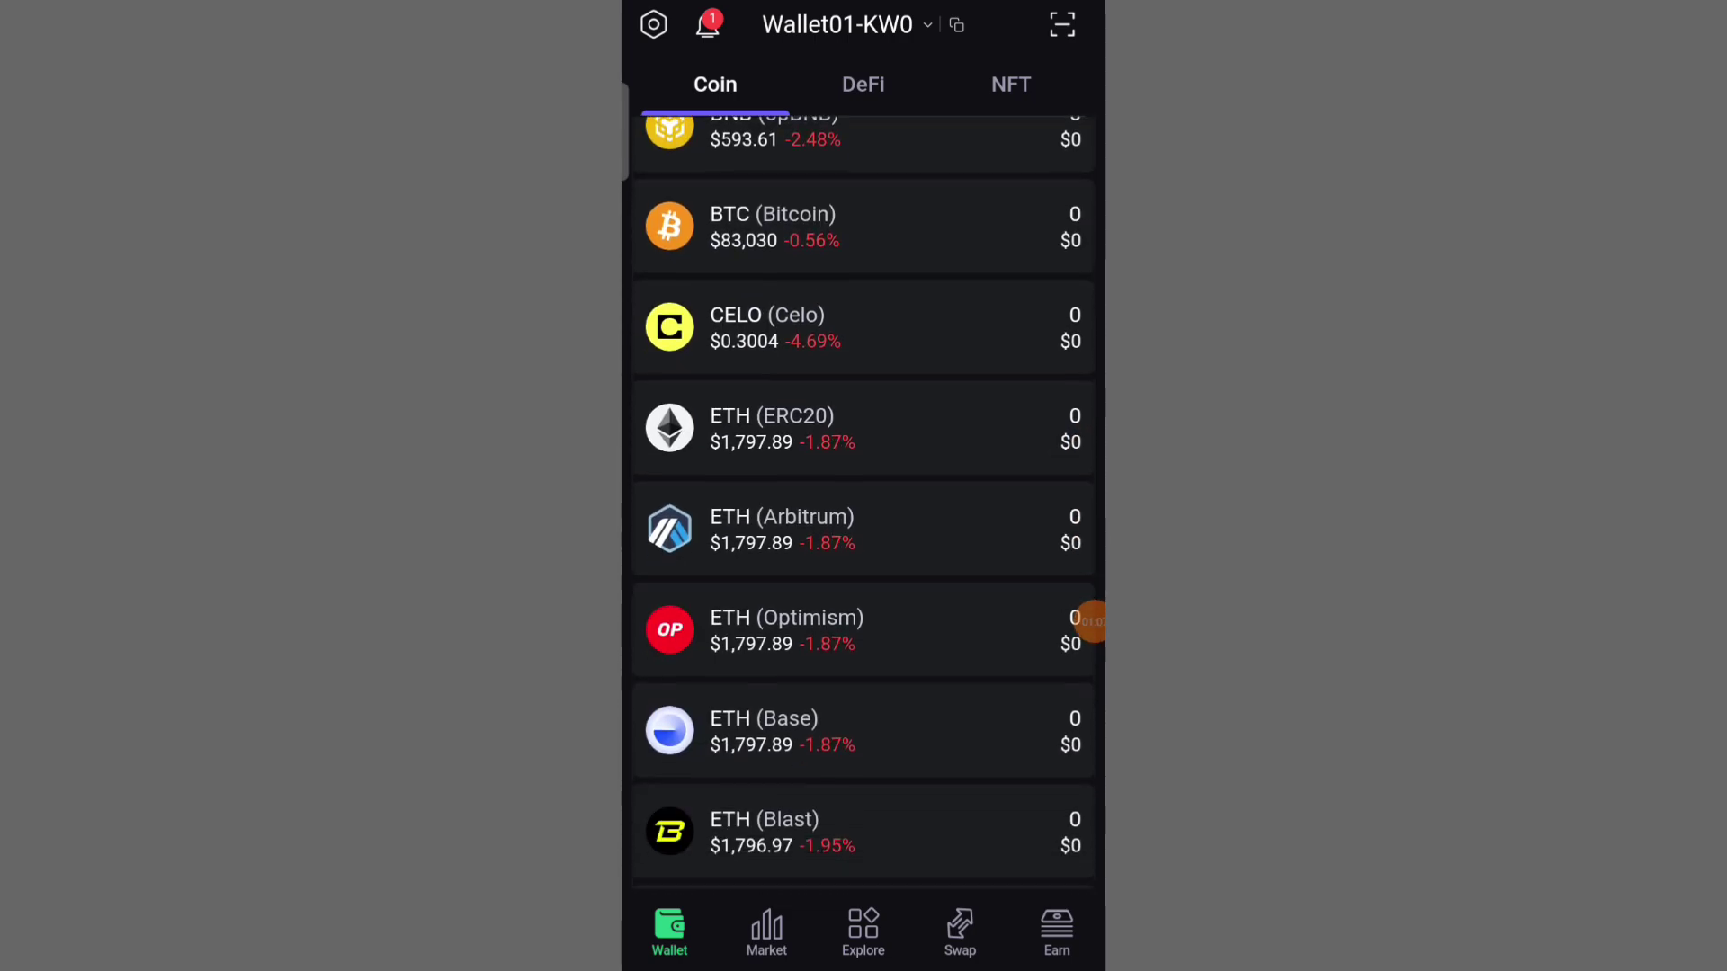
scroll(863, 608, "down", 3)
scroll(864, 500, "down", 3)
scroll(864, 500, "down", 2)
scroll(865, 500, "down", 2)
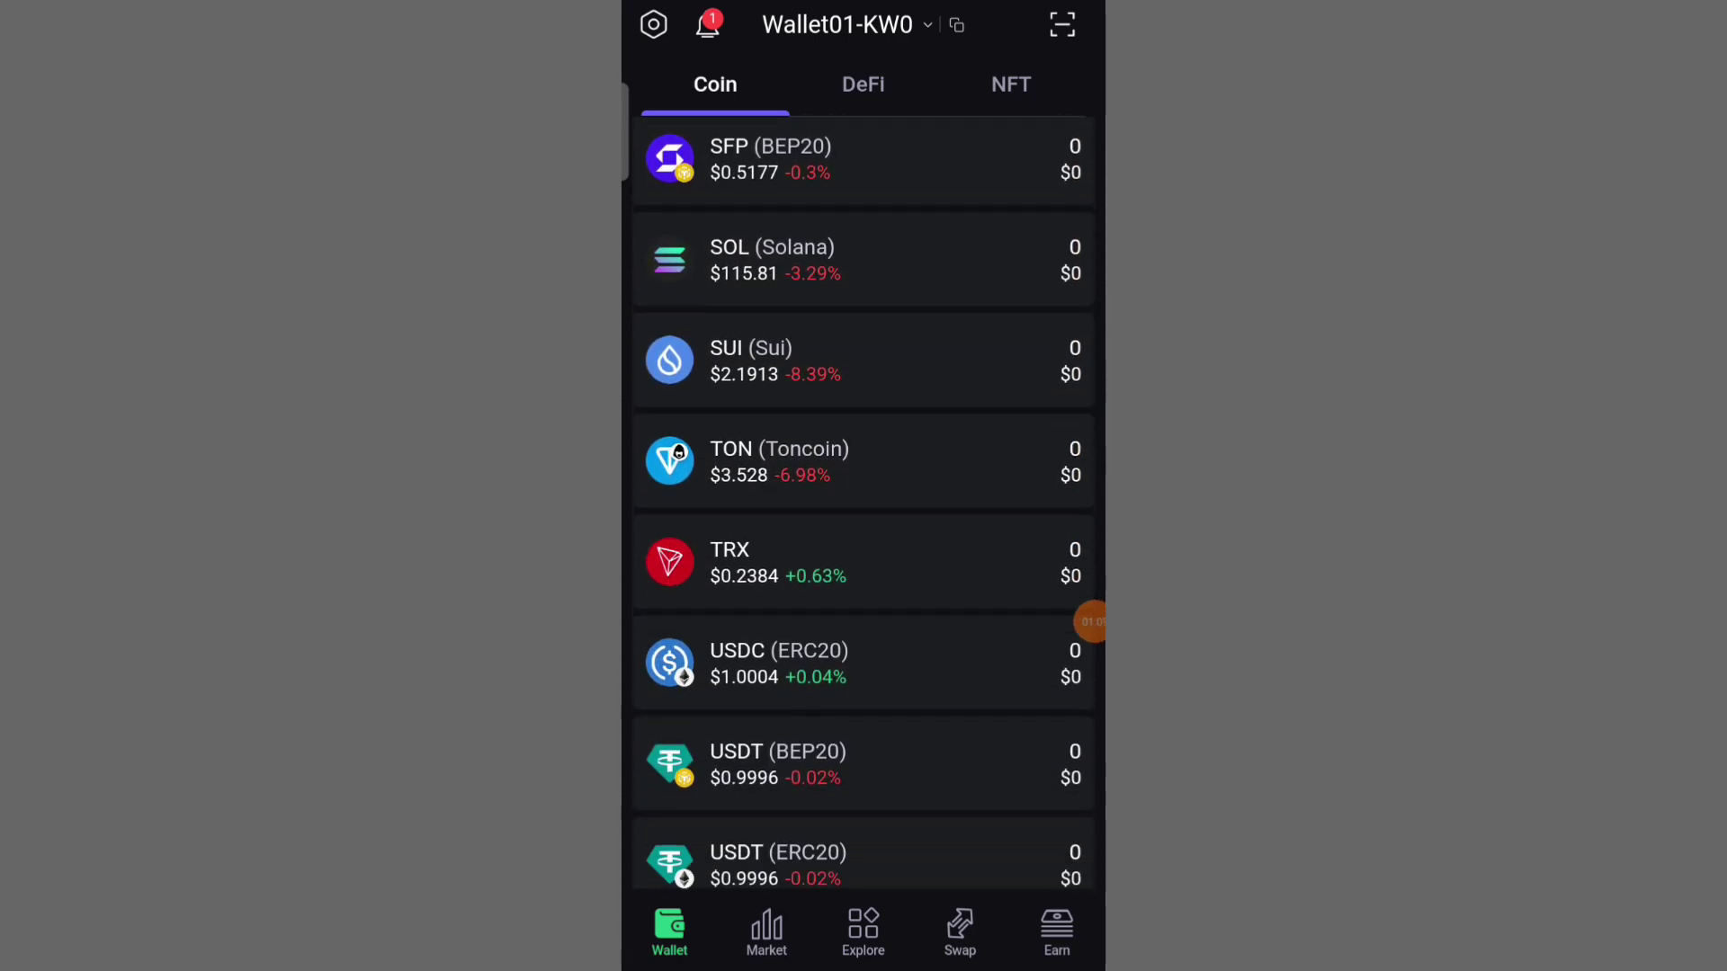
scroll(865, 499, "down", 2)
left_click(1092, 621)
left_click(1071, 725)
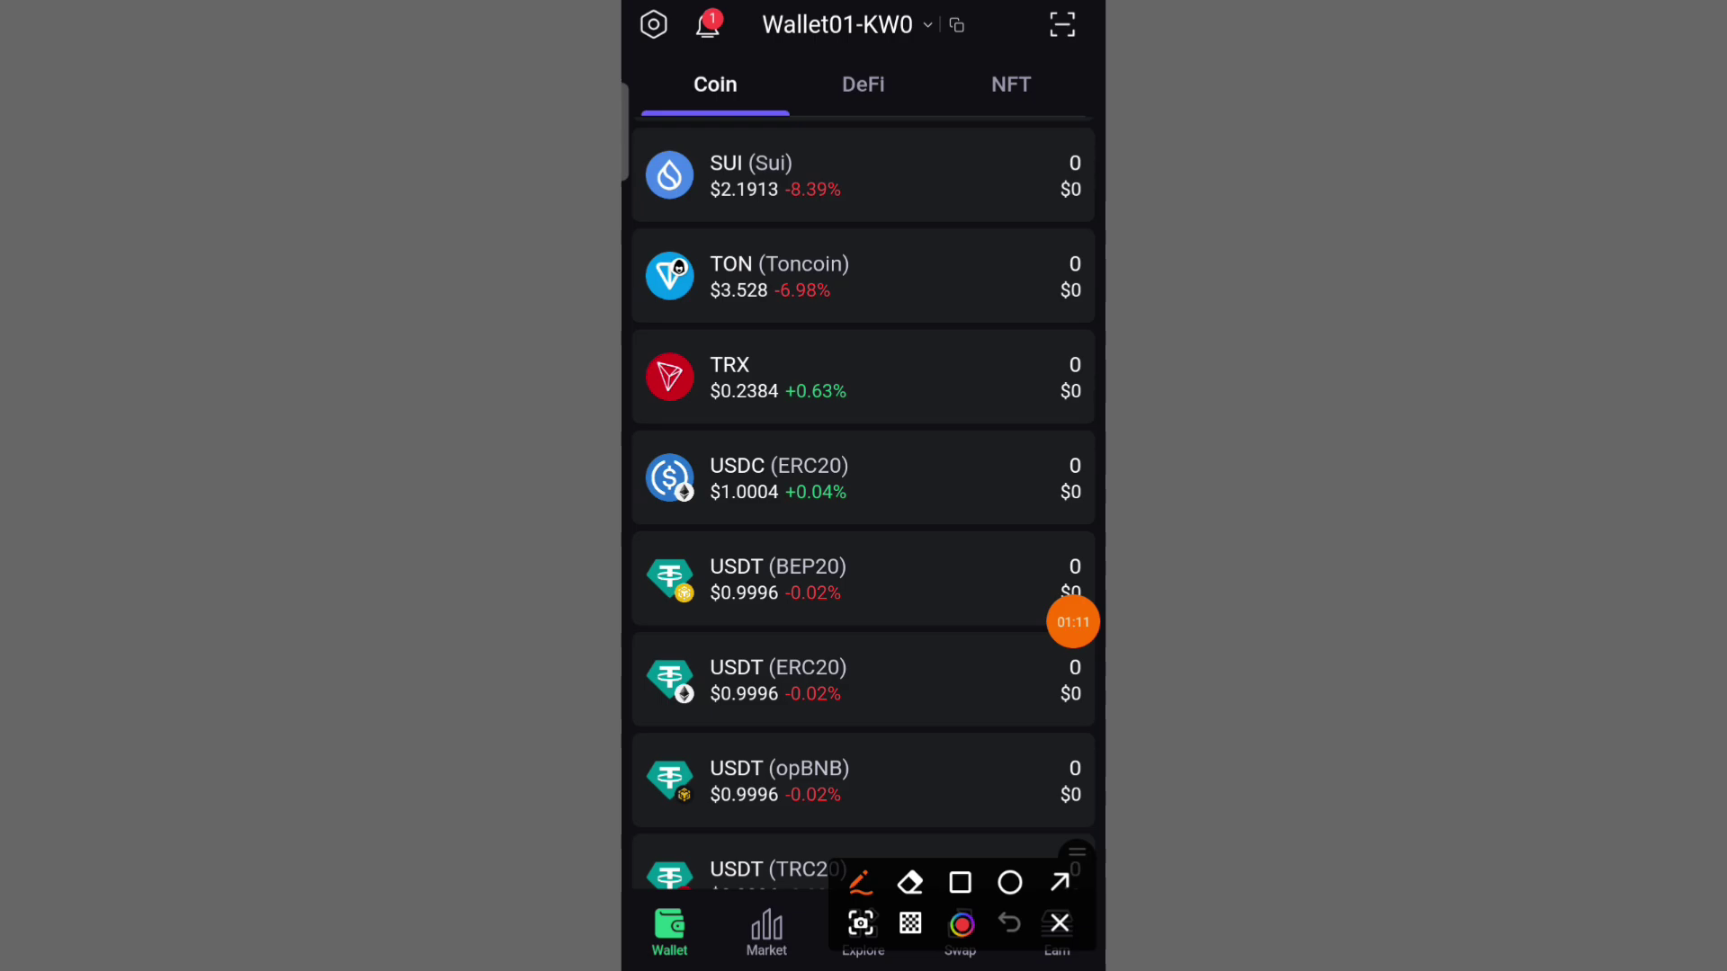
mouse_move(865, 634)
left_mouse_down()
mouse_move(661, 628)
mouse_move(867, 590)
left_mouse_up()
left_click(1059, 924)
left_click(778, 581)
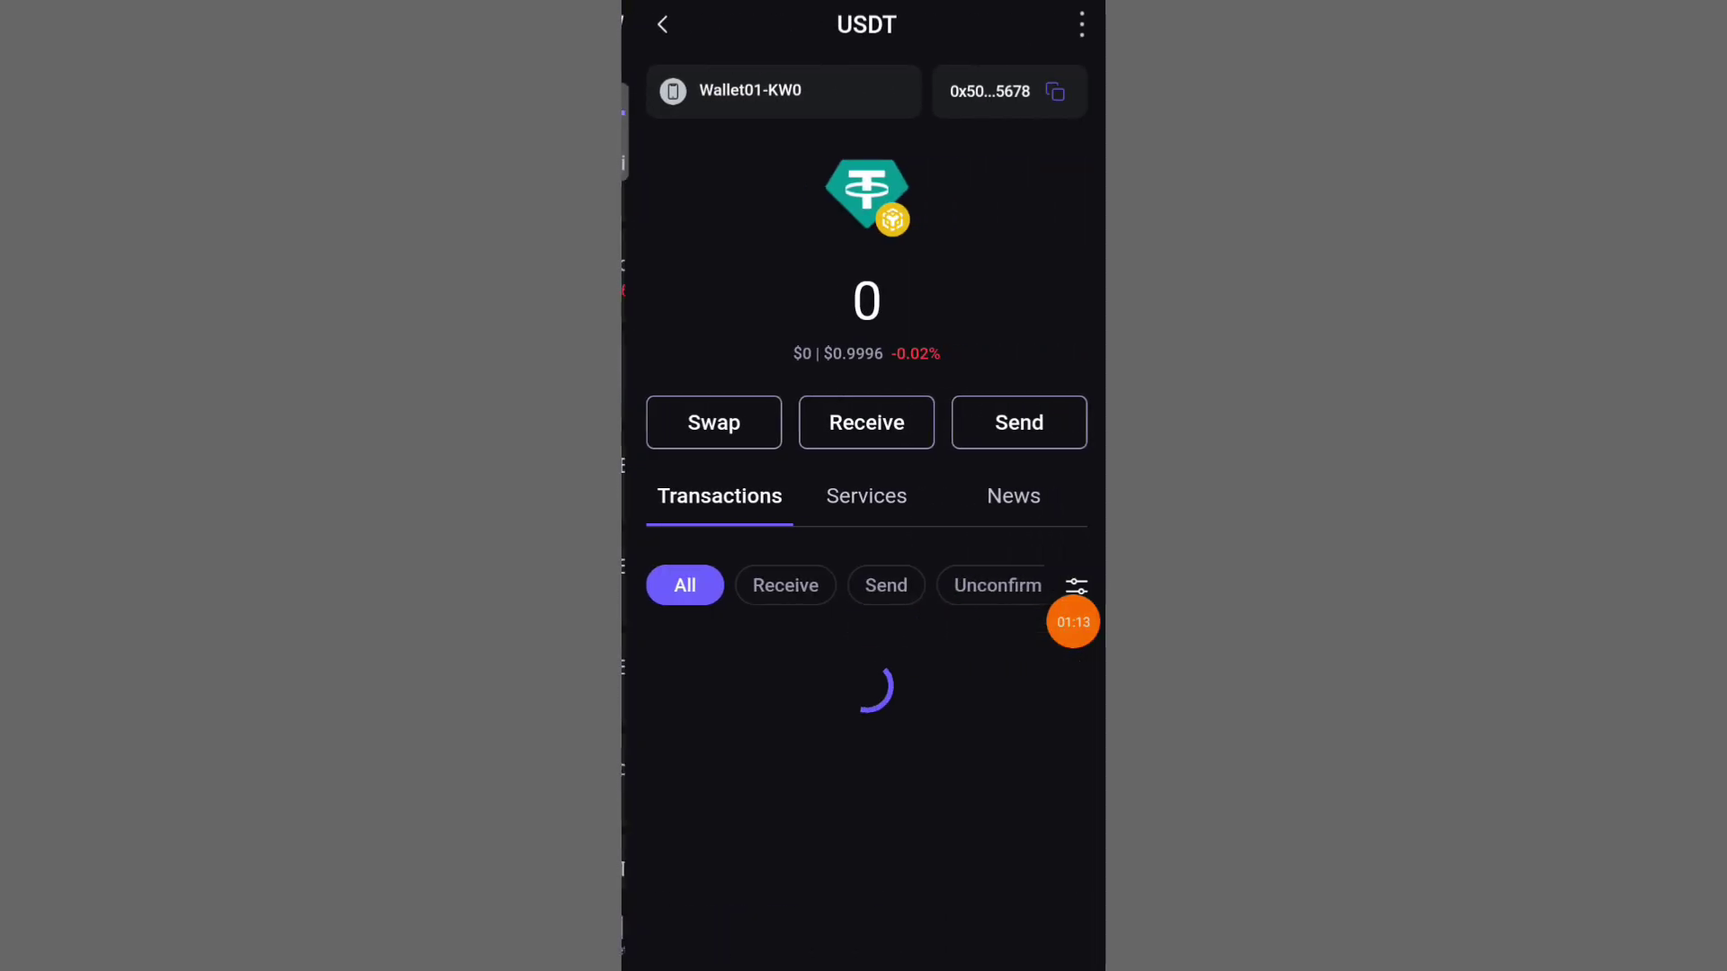
Start a USDT send from the BEP20 coin page.
left_click(1072, 623)
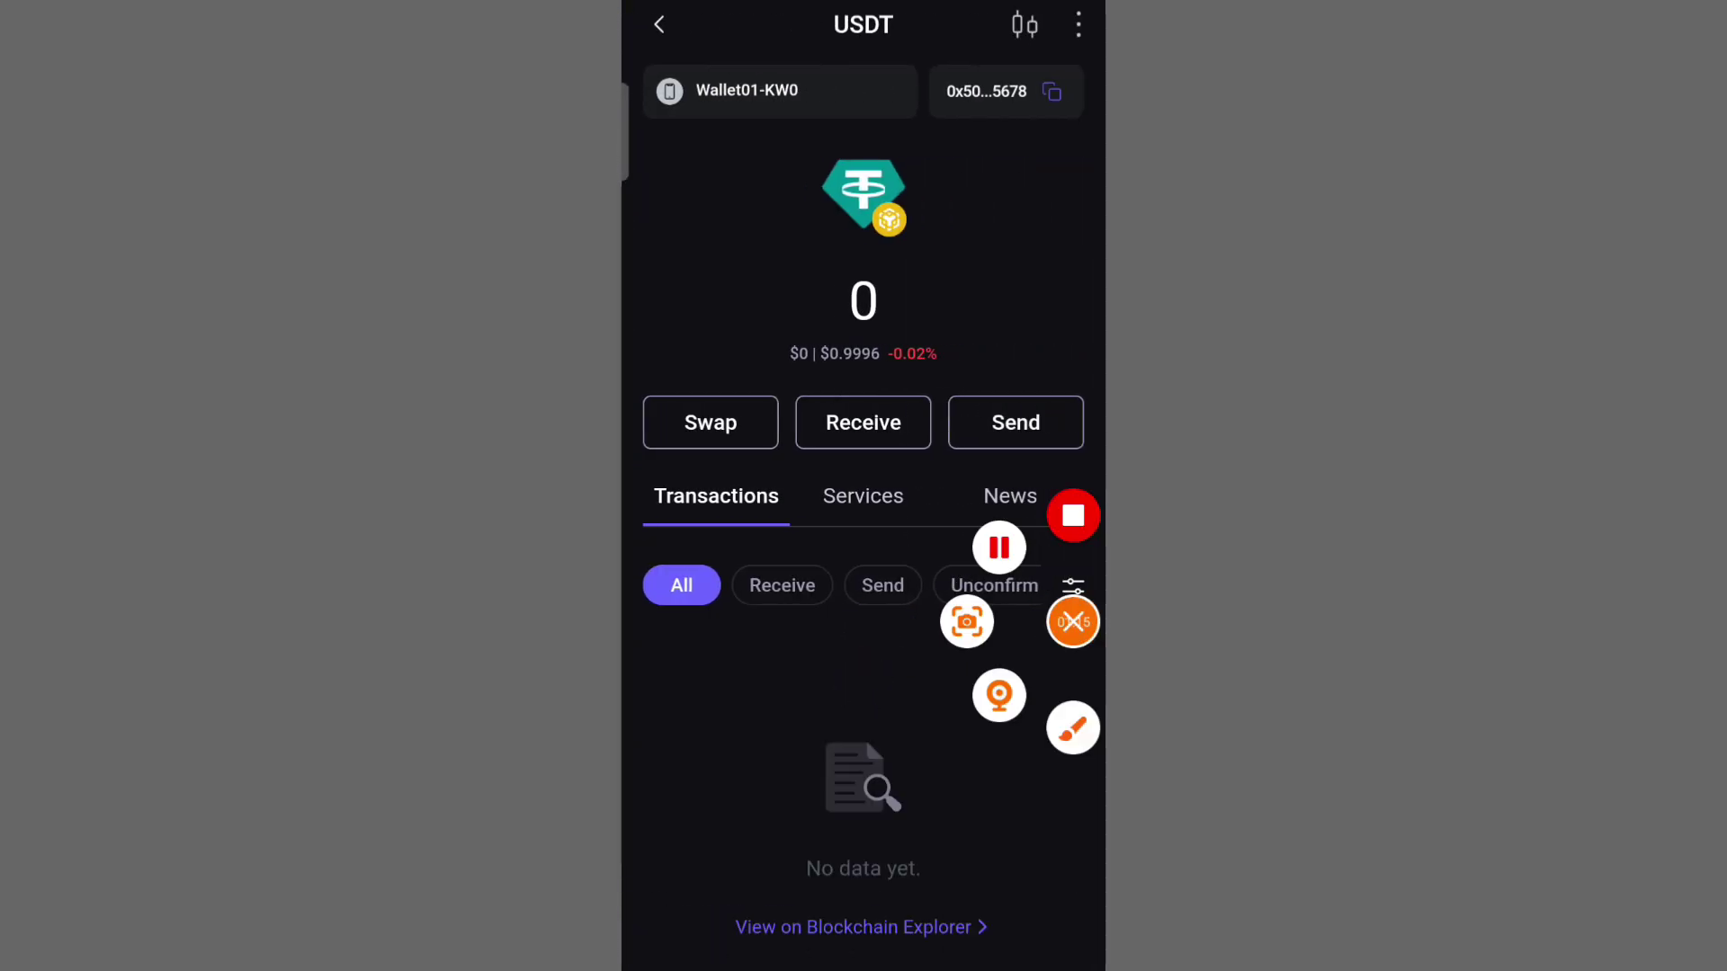
left_click(1075, 725)
mouse_move(985, 308)
left_mouse_down()
mouse_move(948, 334)
mouse_move(937, 419)
left_mouse_up()
left_click(1059, 924)
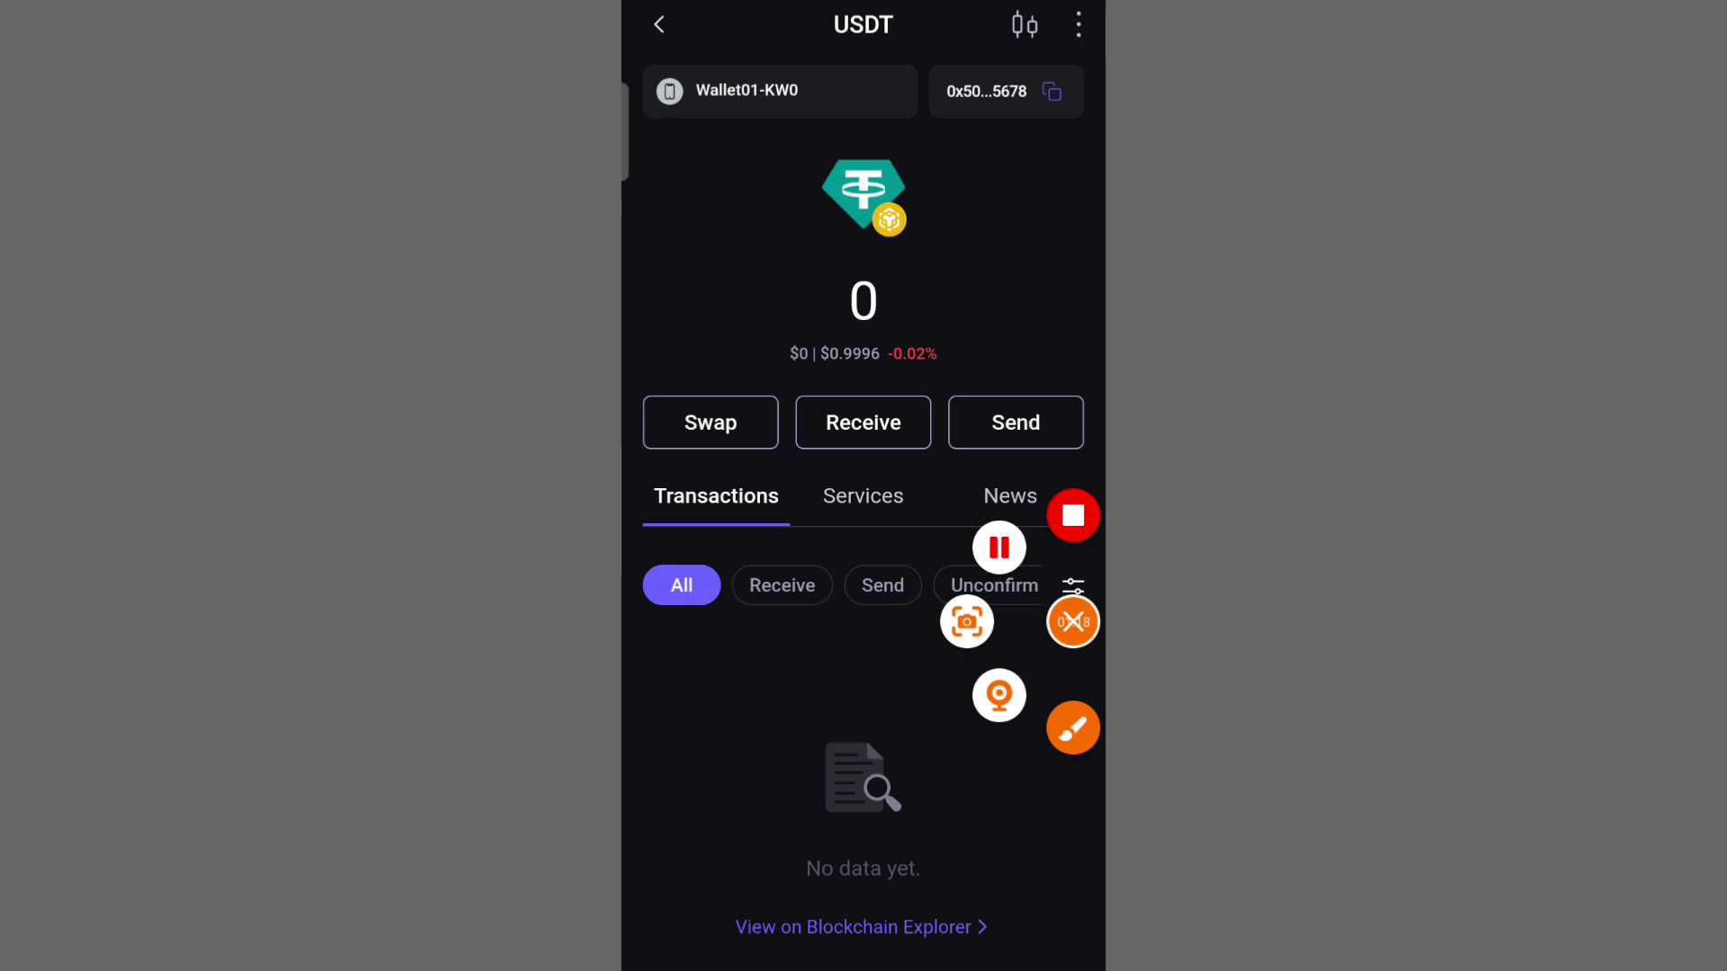
left_click(1015, 423)
Paste the copied Binance deposit address into the To field.
left_click(1073, 622)
left_click(1072, 725)
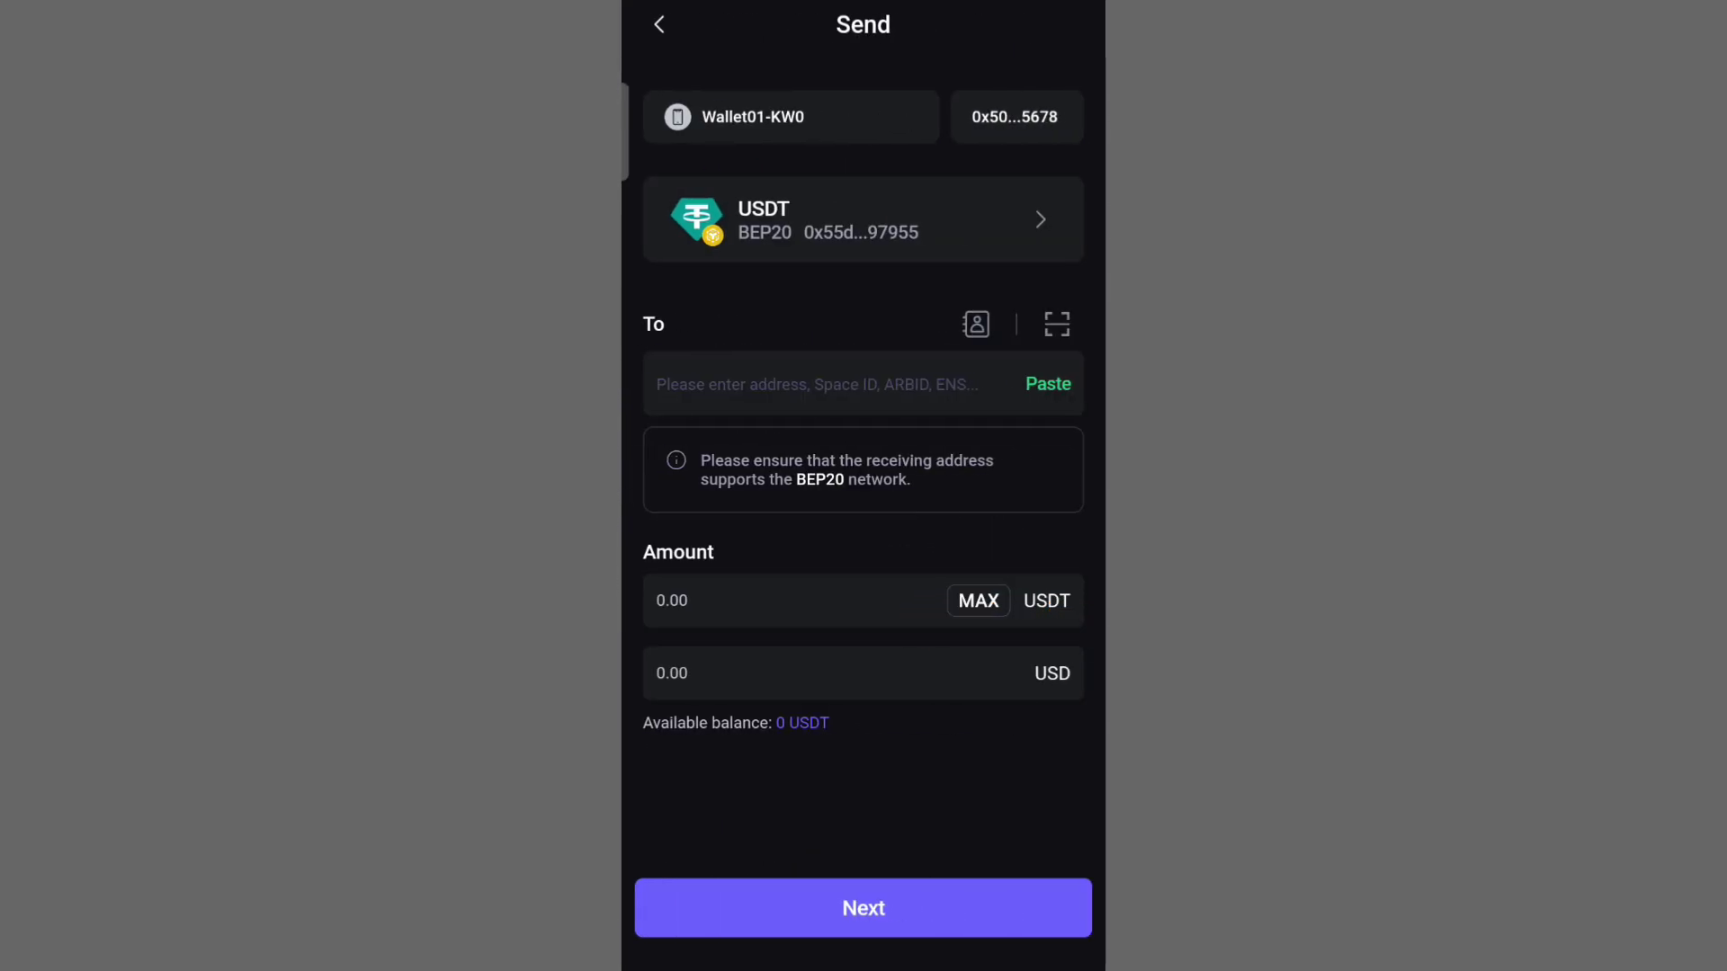
mouse_move(868, 705)
left_mouse_down()
mouse_move(888, 807)
mouse_move(894, 459)
mouse_move(800, 416)
mouse_move(718, 539)
left_mouse_up()
left_click(1090, 622)
left_click(1076, 725)
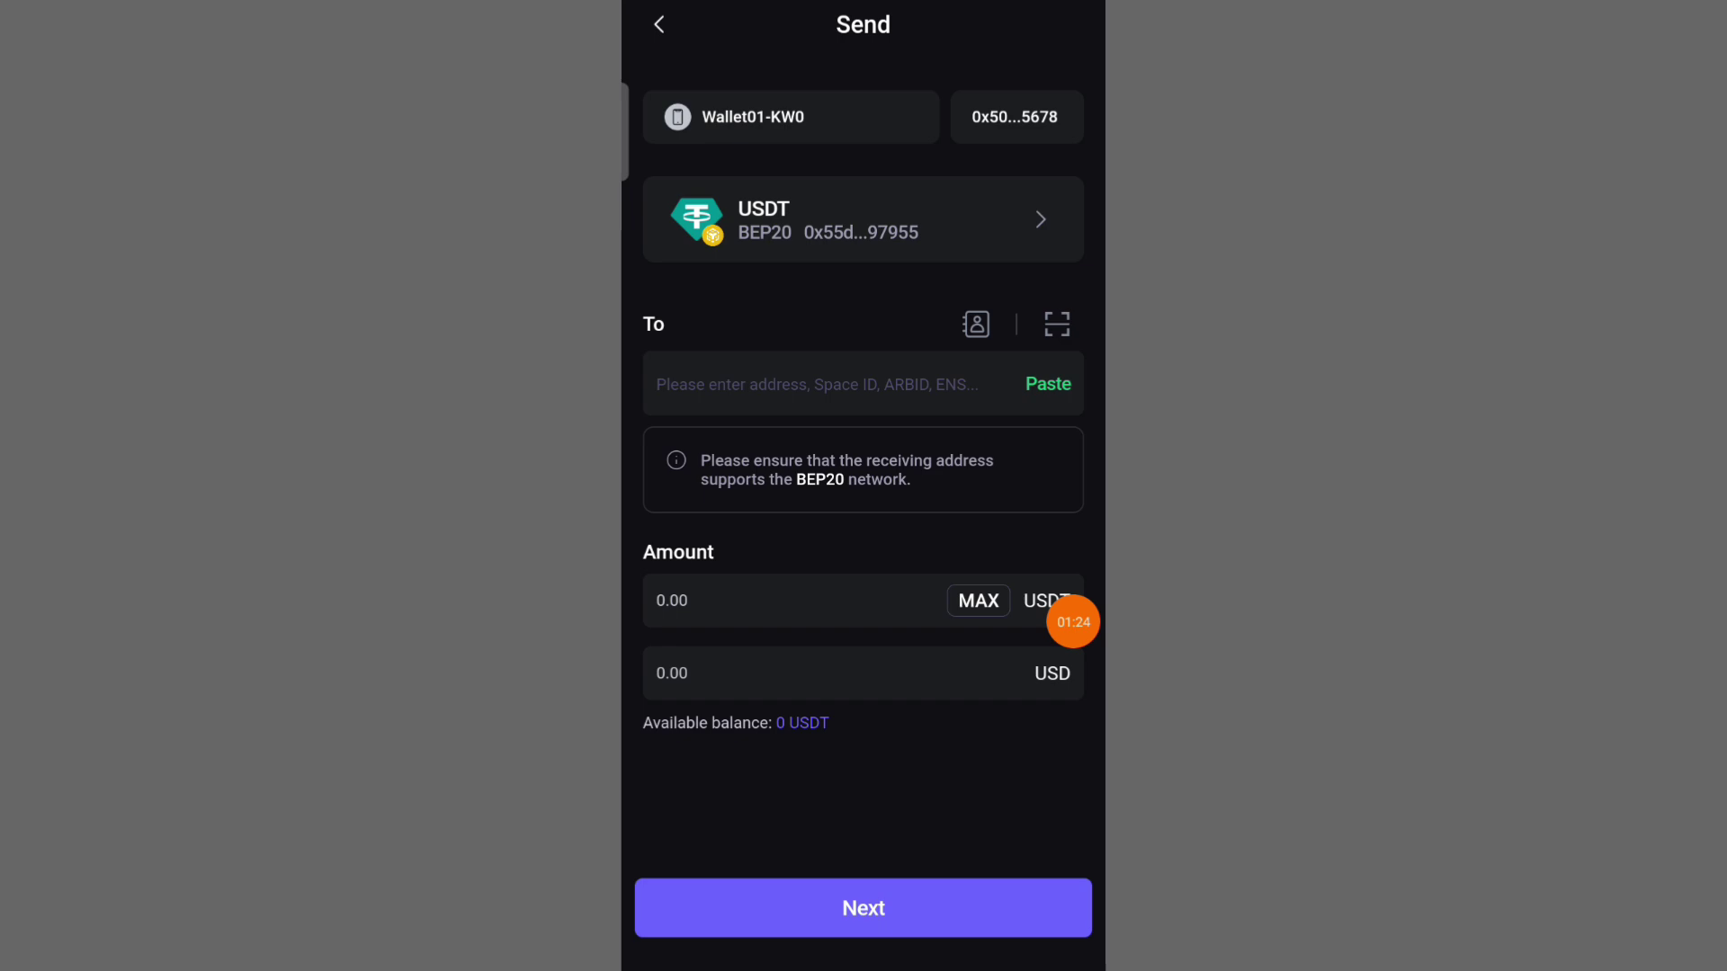
left_click(811, 383)
left_click(675, 323)
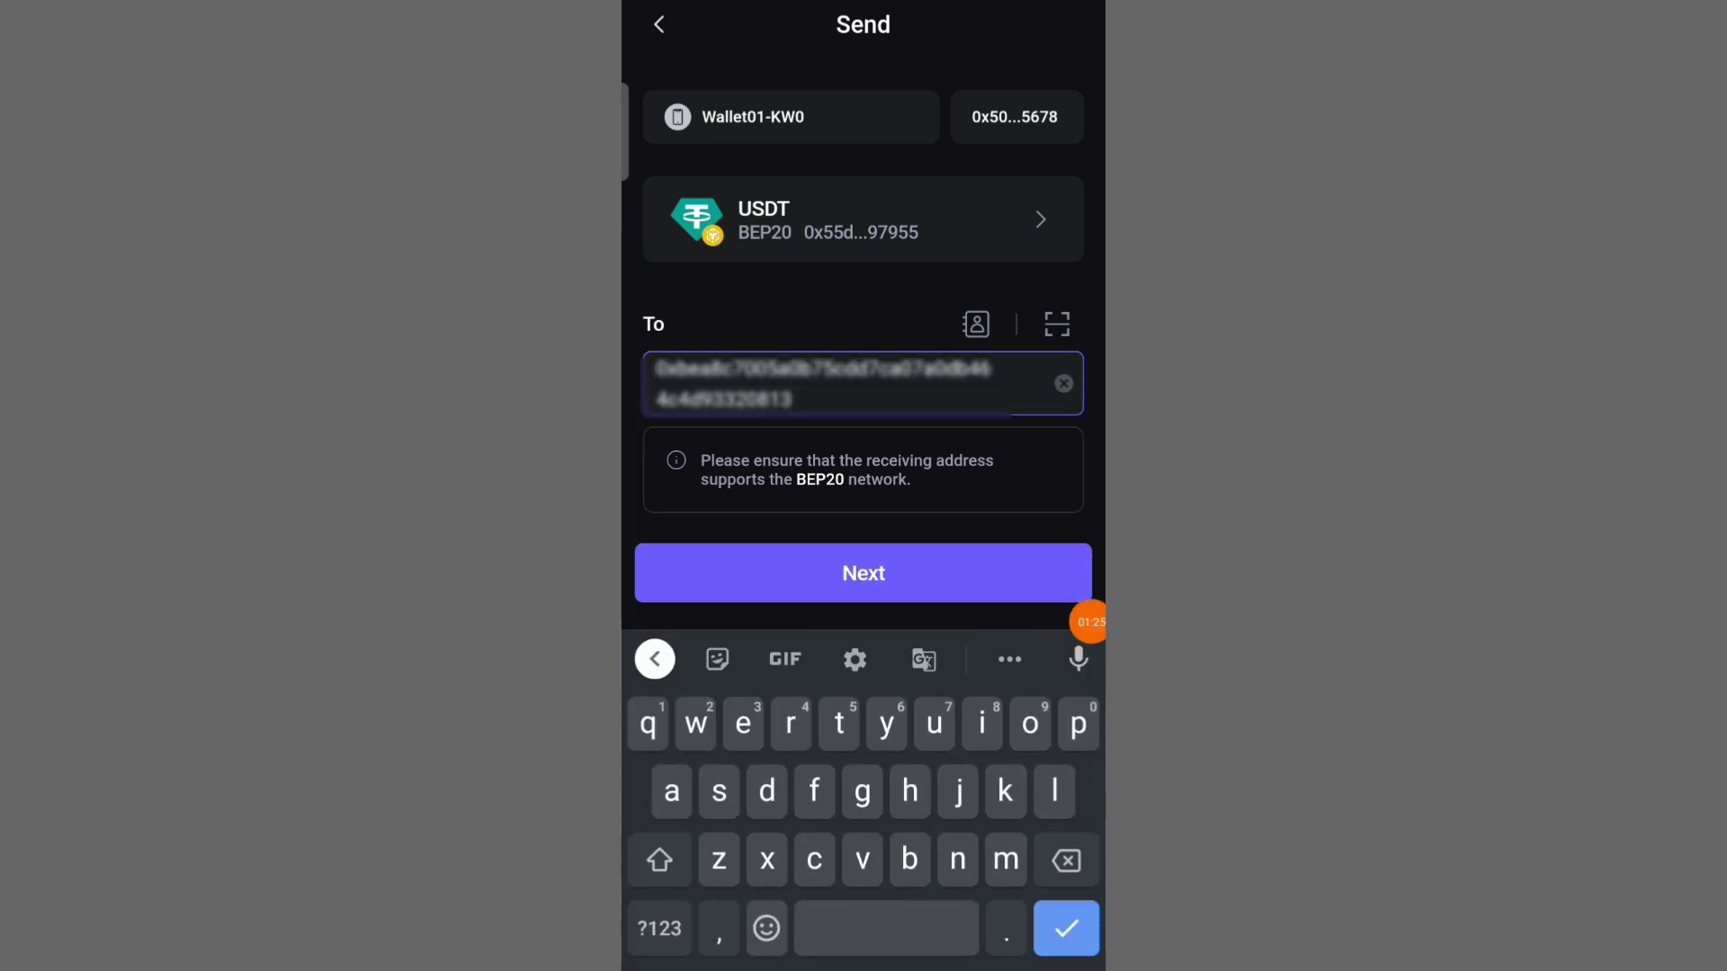
left_click(1073, 622)
left_click(1073, 727)
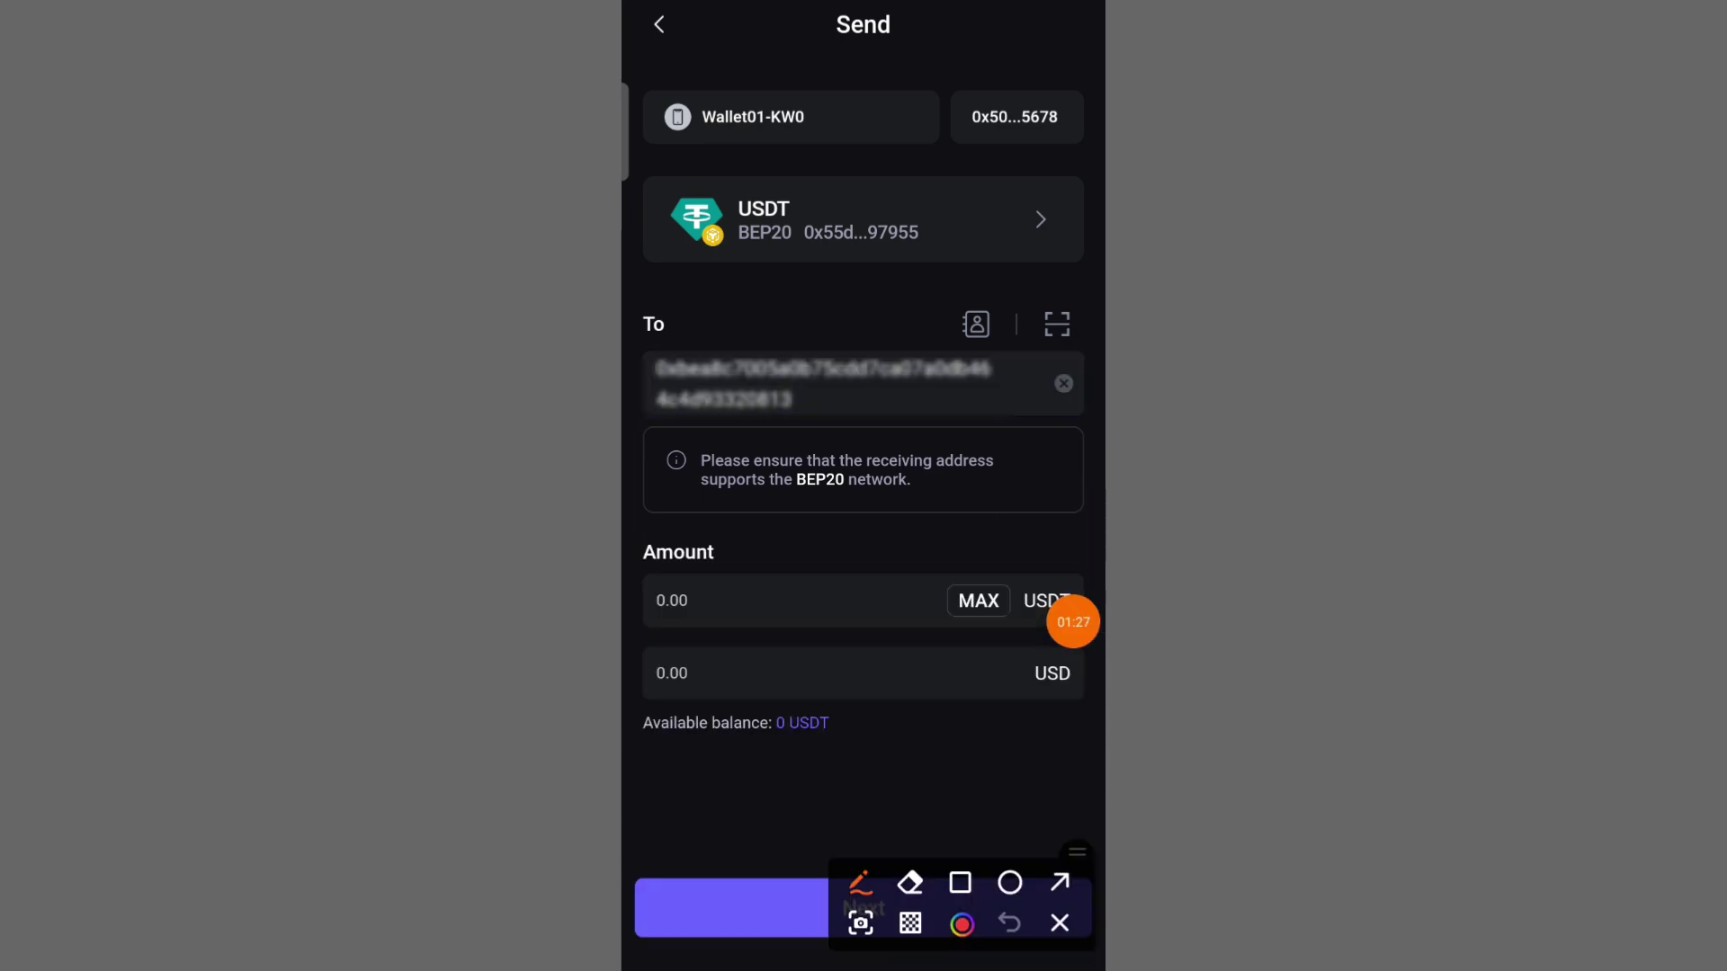
Enter 100 USDT in the Amount field.
left_click_drag(689, 615, 850, 634)
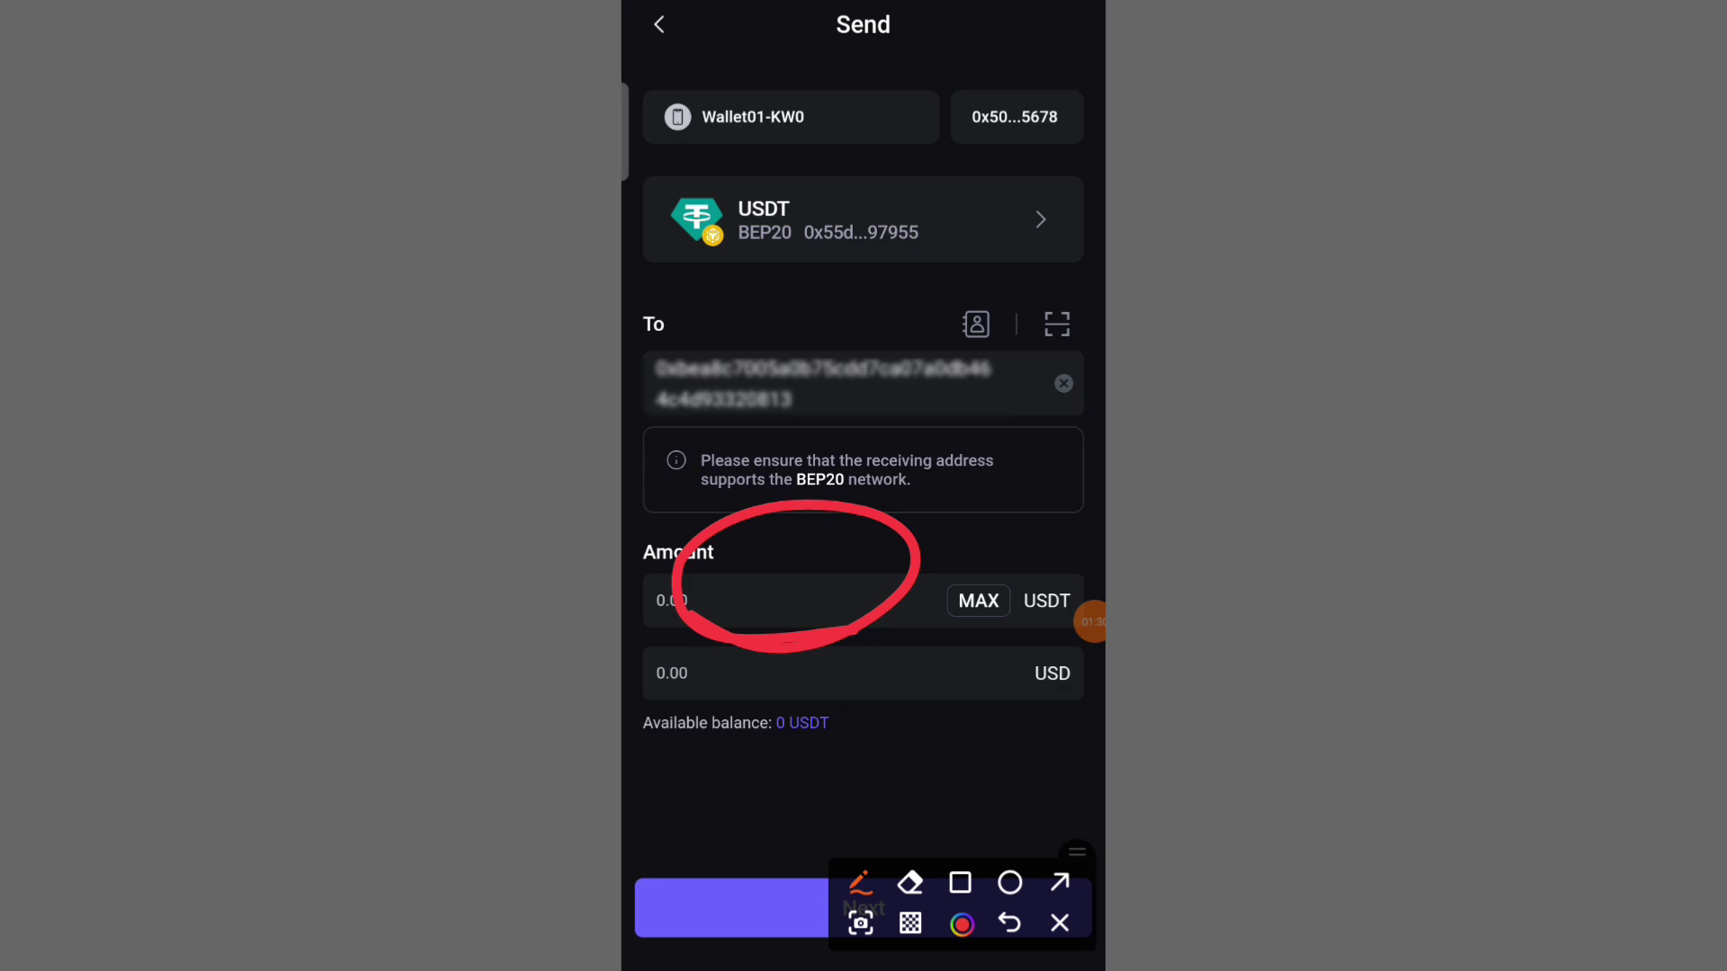
left_click(1073, 622)
left_click(757, 600)
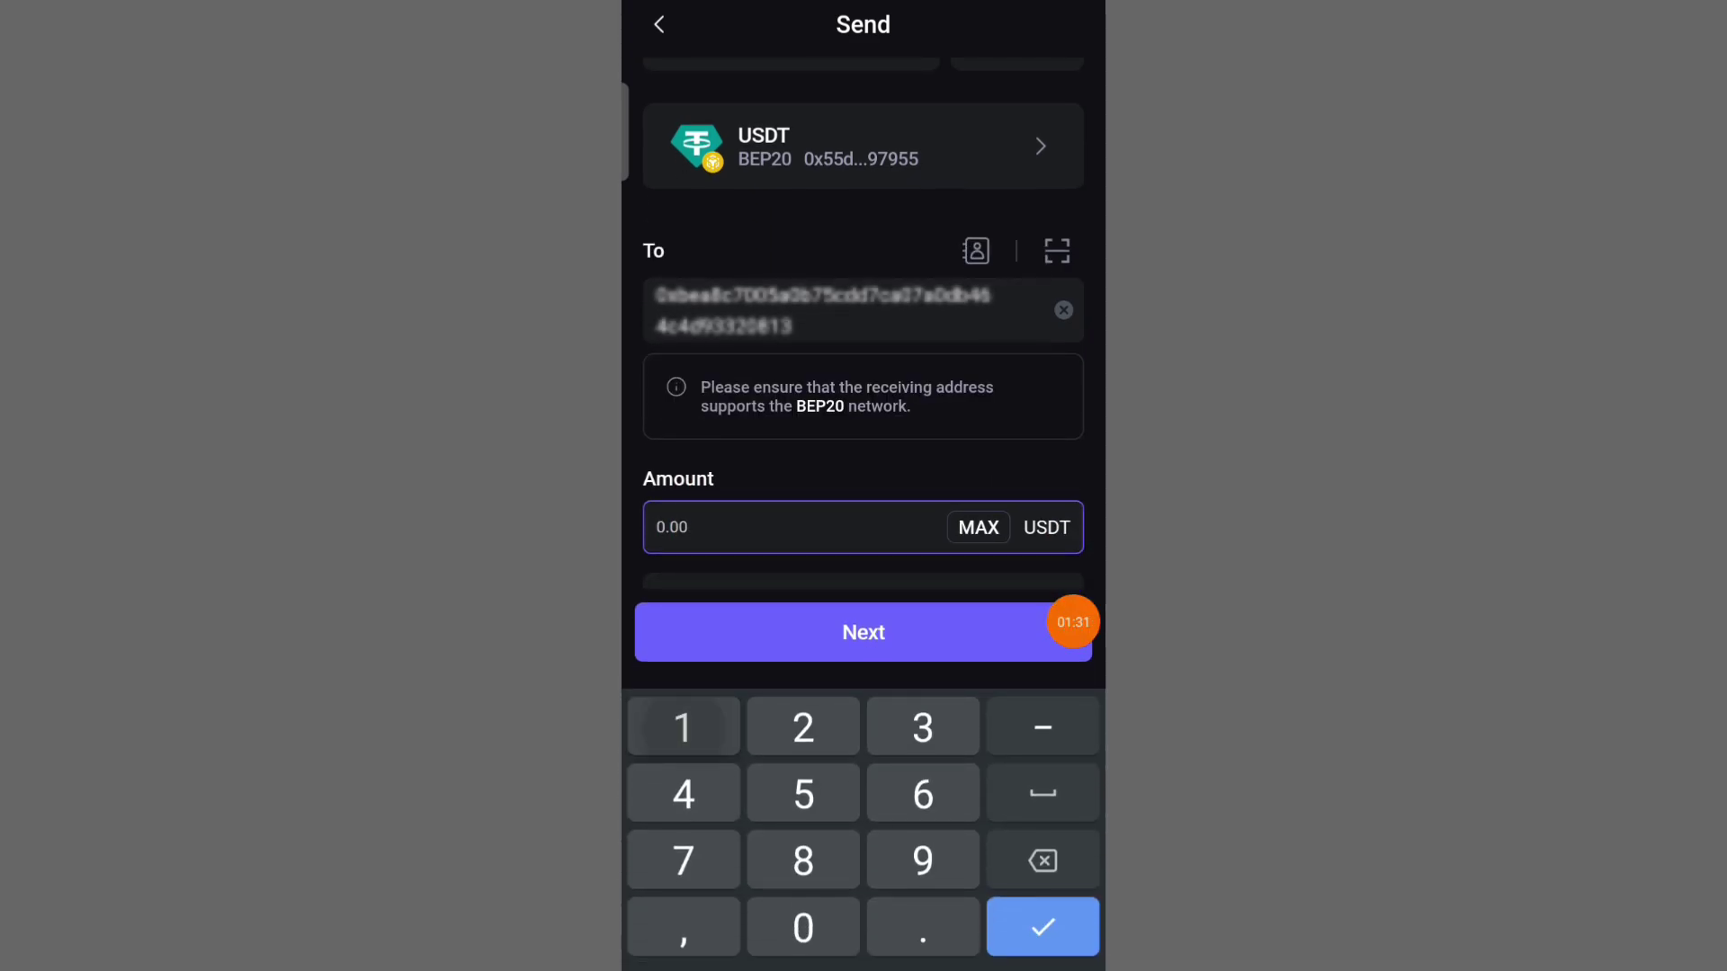
type("100")
left_click(1073, 622)
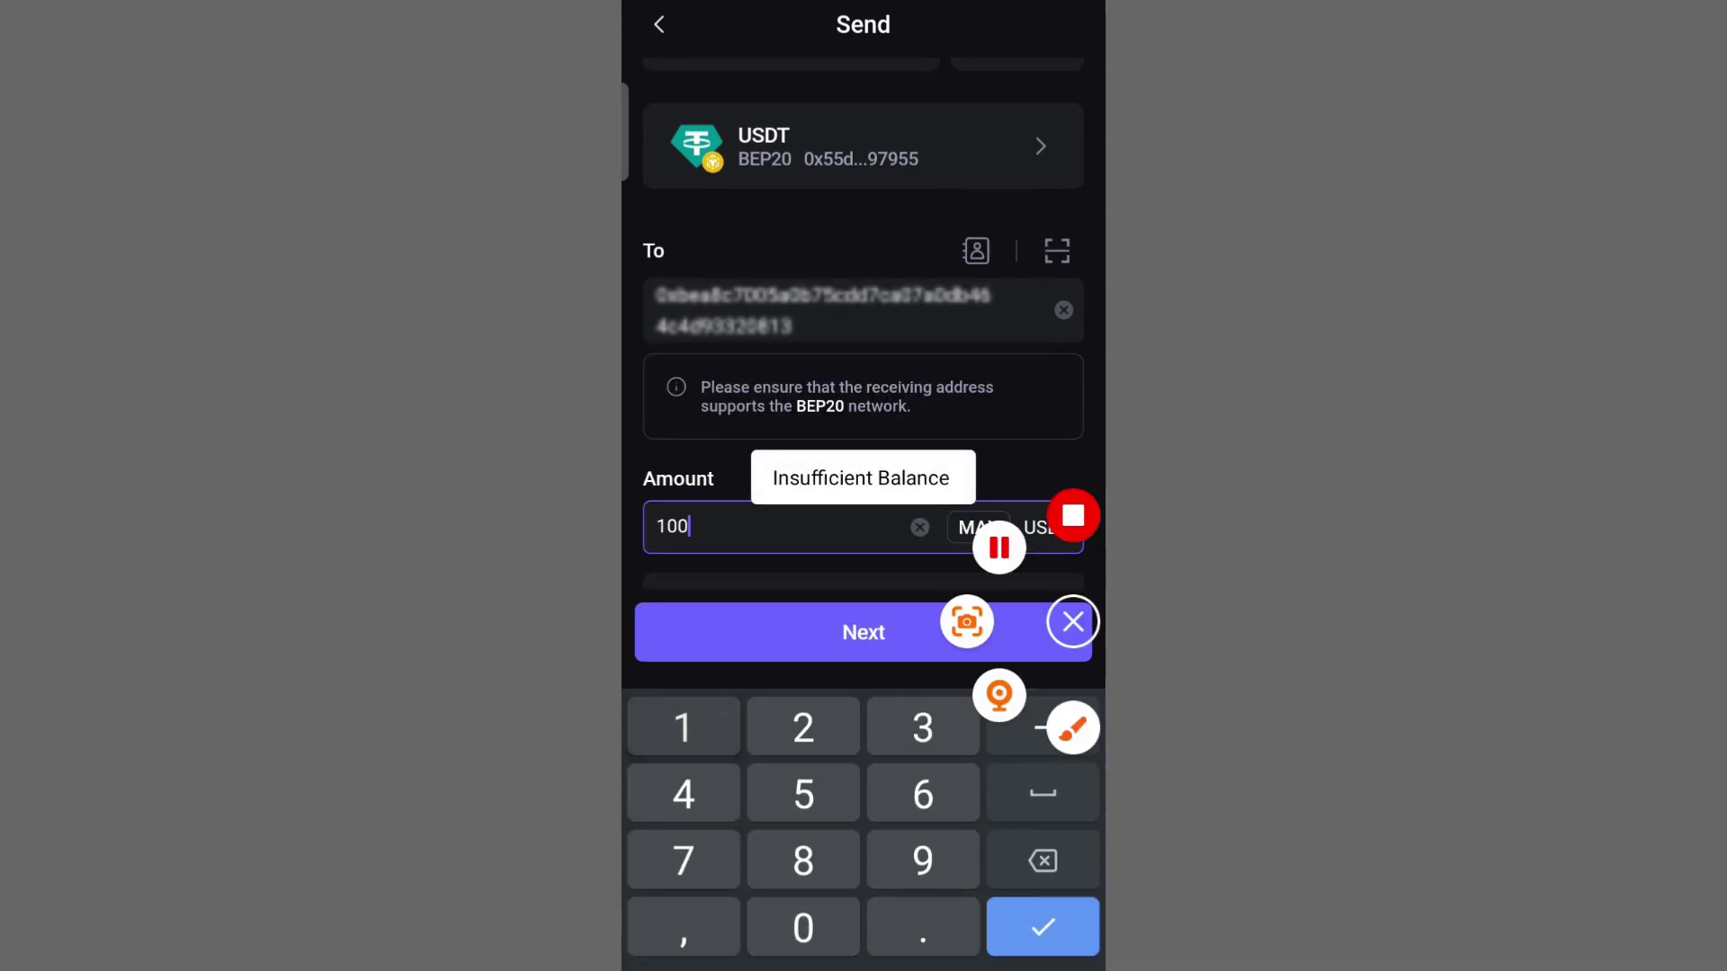
left_click(1073, 722)
left_click_drag(877, 958, 760, 814)
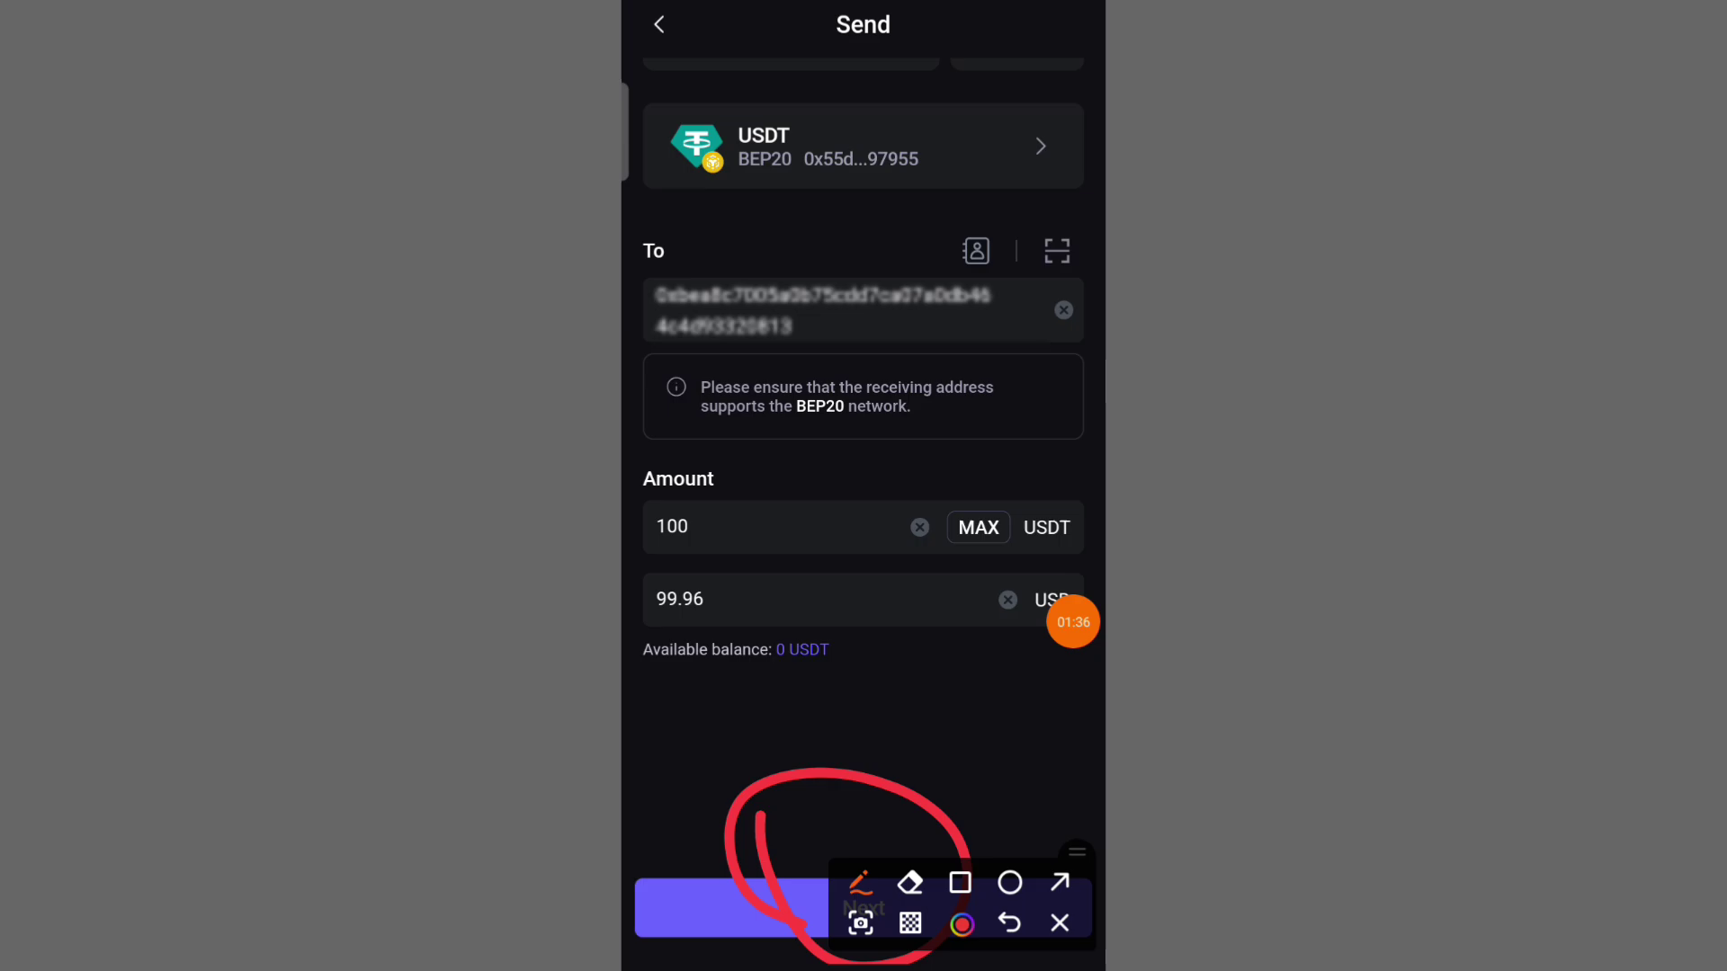